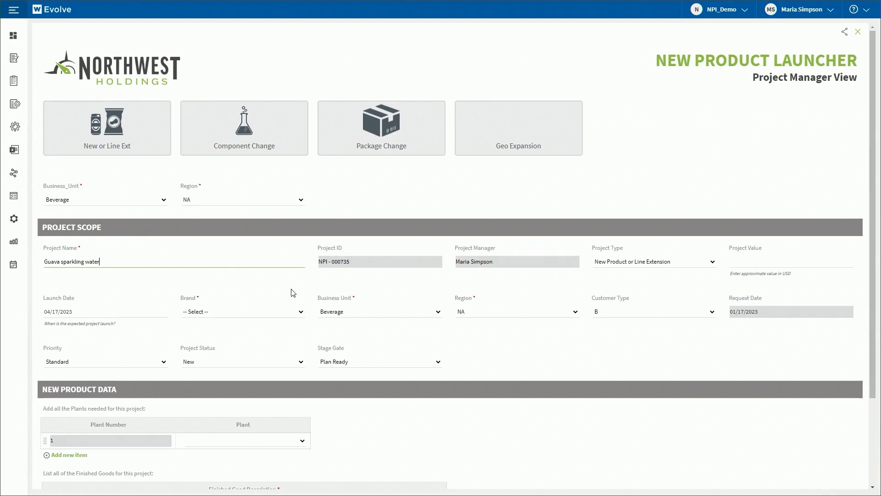
Set the project value to 1000000 and choose Fyzz as the brand in the project scope
key(Tab)
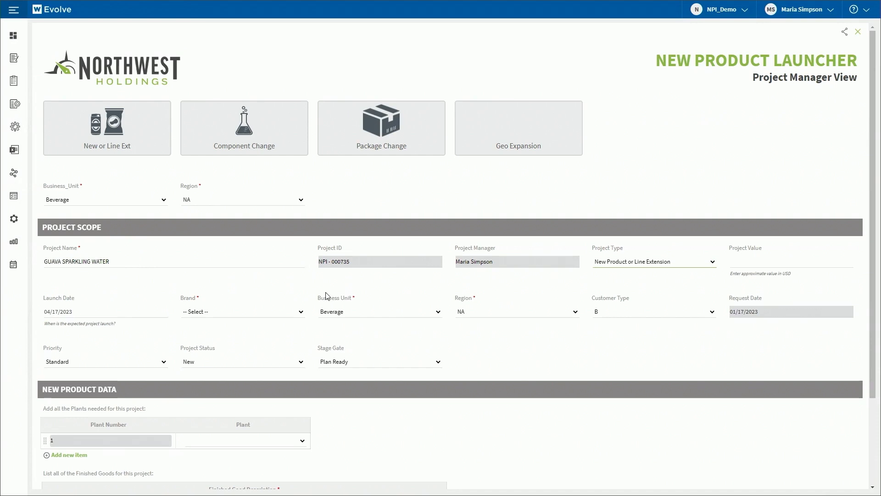
click(768, 264)
click(760, 266)
text(1000000)
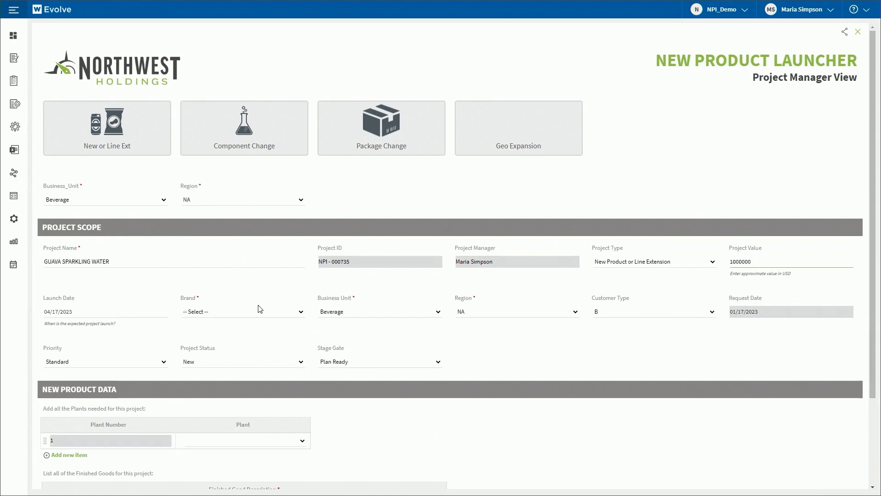
click(234, 315)
click(211, 331)
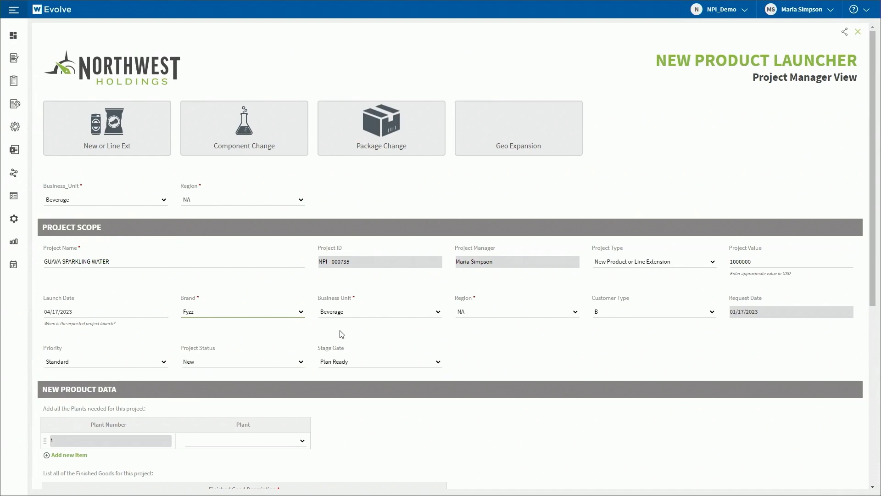
Review the available options for the project's priority, project status and stage gate
click(85, 363)
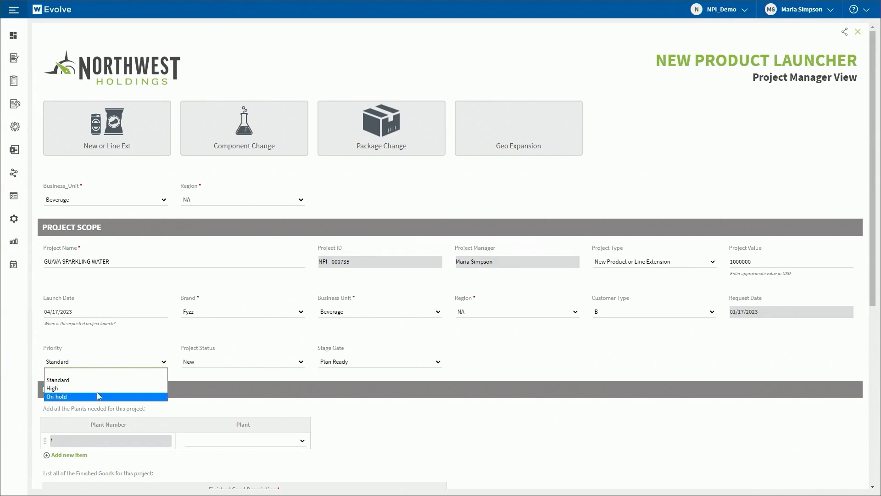
click(214, 375)
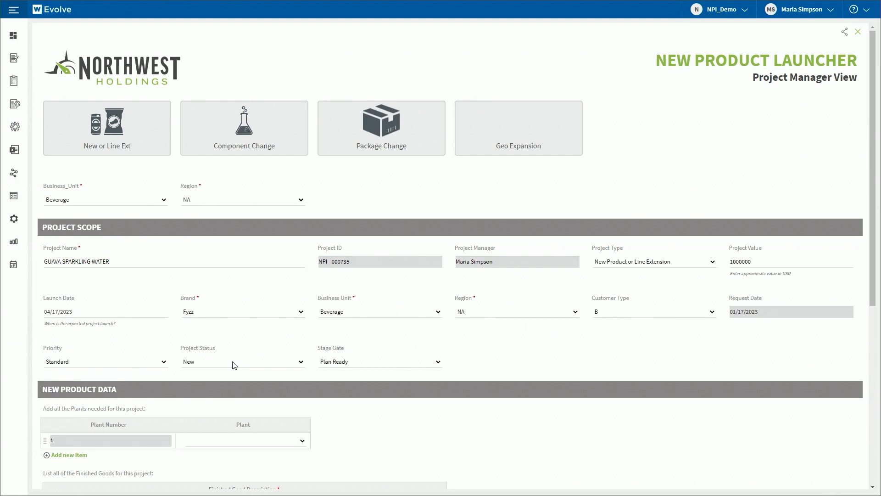
click(234, 365)
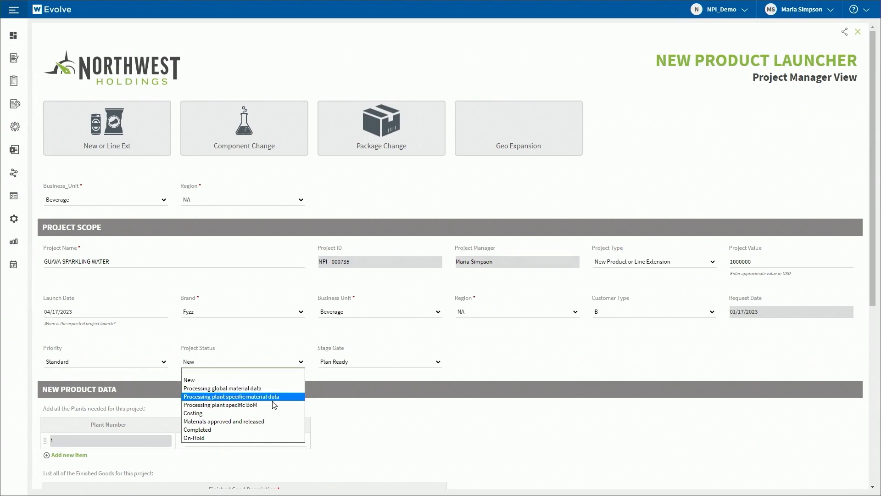
click(341, 373)
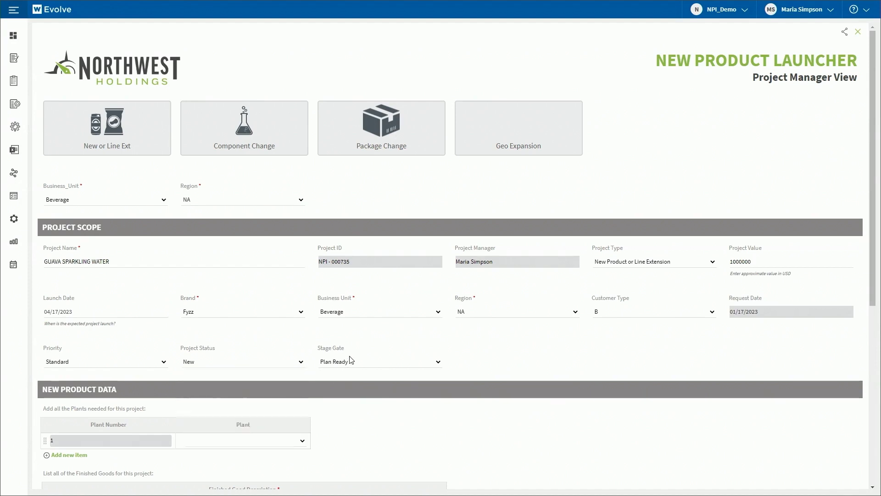
click(354, 361)
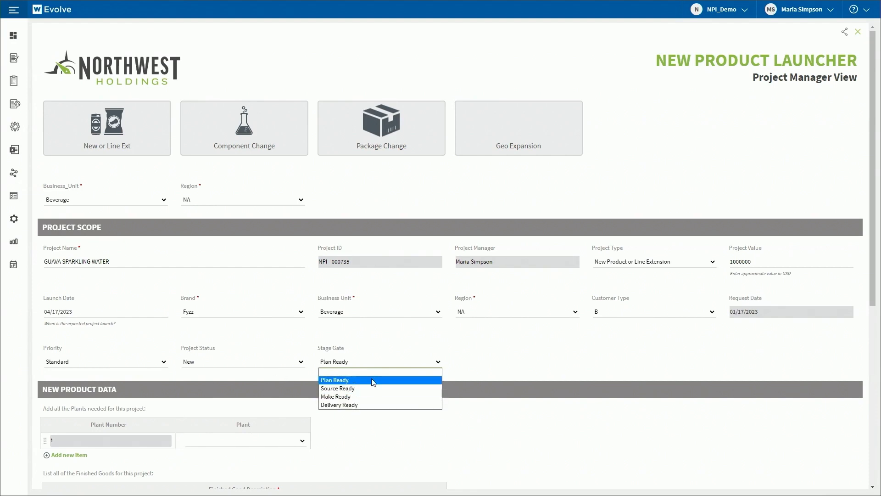
click(479, 369)
Assign plant 3000 - US to the first plant row of the new product data
scroll(502, 370, down, 1)
scroll(502, 370, down, 3)
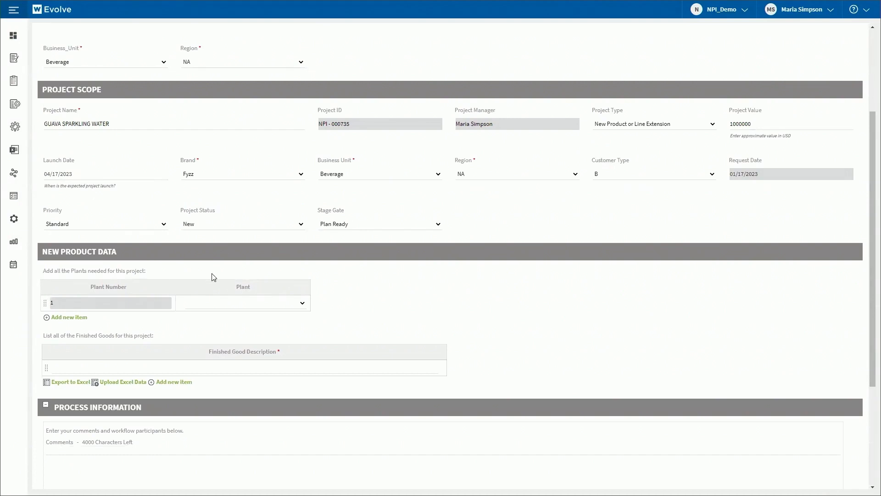
scroll(345, 271, down, 1)
click(240, 258)
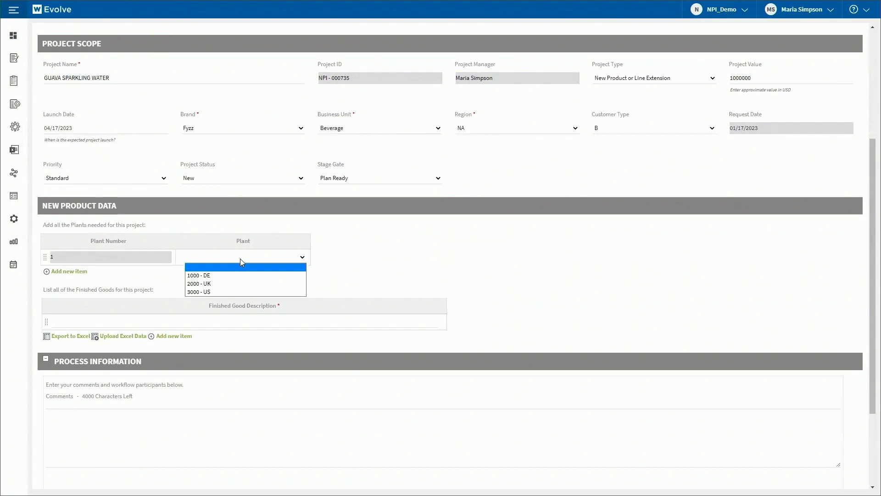
click(213, 292)
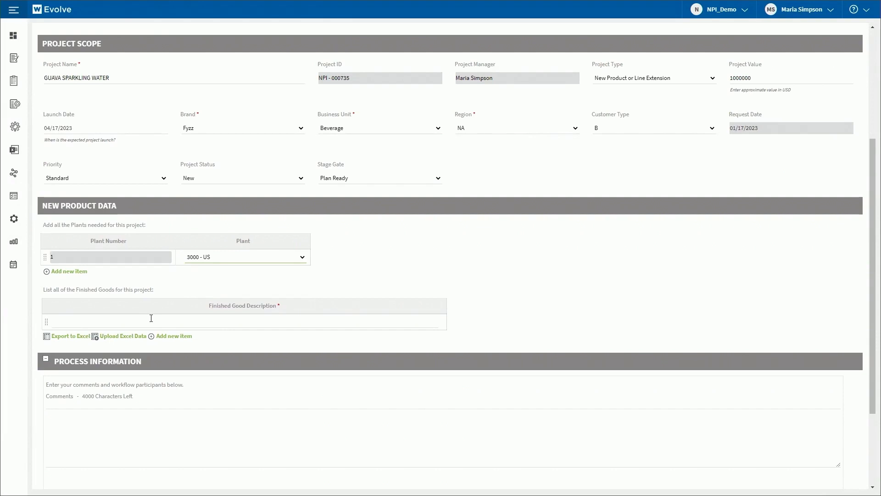
Copy the project name GUAVA SPARKLING WATER into the finished good description
drag(107, 78, 14, 78)
key(ctrl+c)
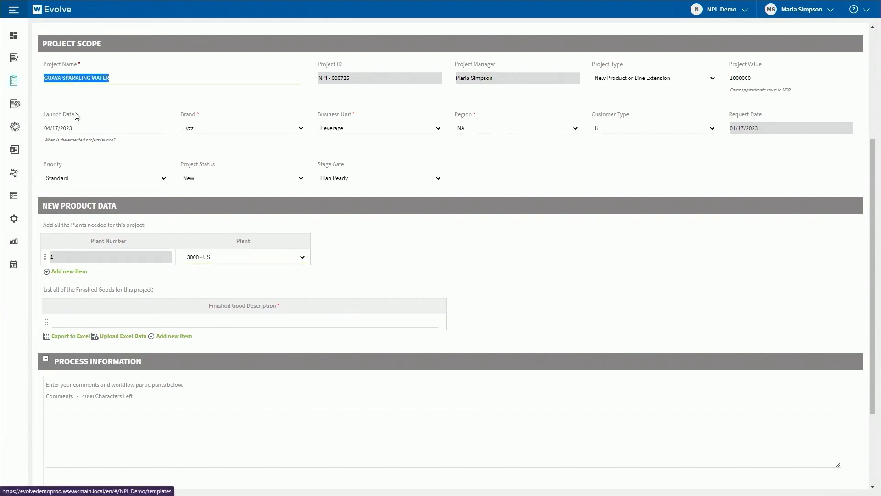
click(176, 320)
key(ctrl+v)
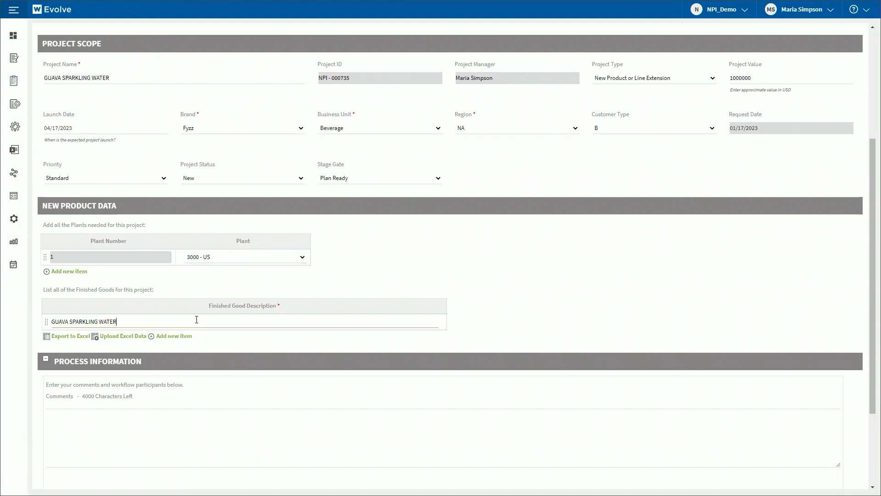
Add the comment "Please create this new product." to the process information, and save and route the request
scroll(479, 300, down, 3)
click(118, 311)
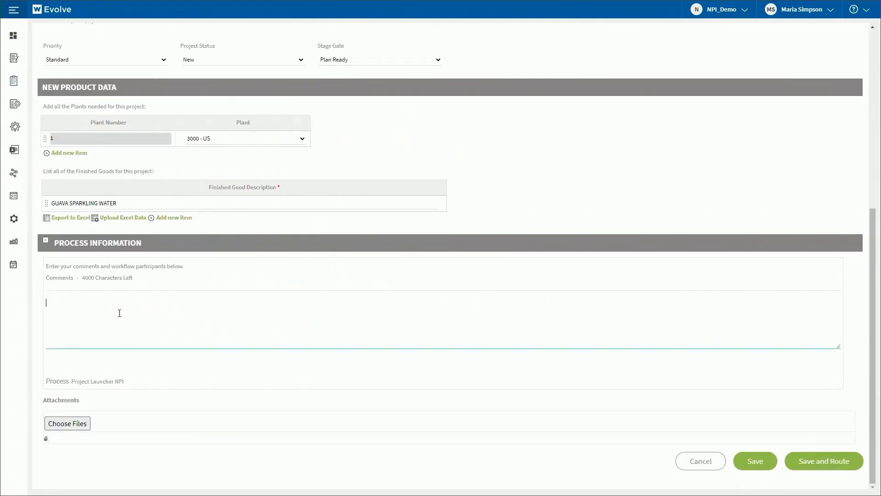
text(Please create this new product.)
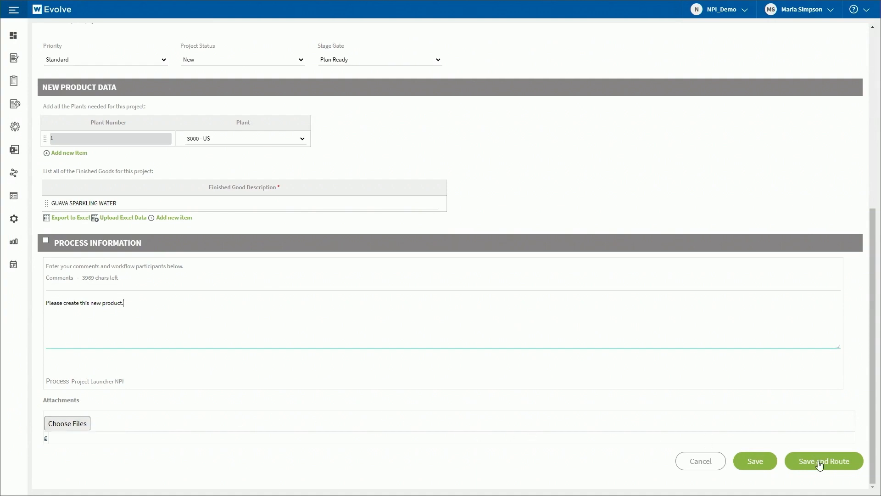
click(819, 465)
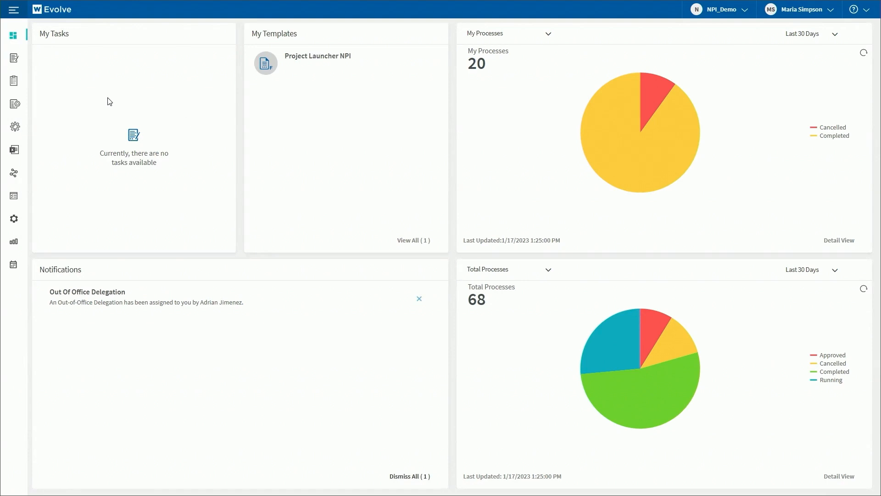
Open the Project Manager FG and Raw Shells Create task and load reference material data from NWH-B-900: Orange Sparkling Water 6 pack can
click(14, 63)
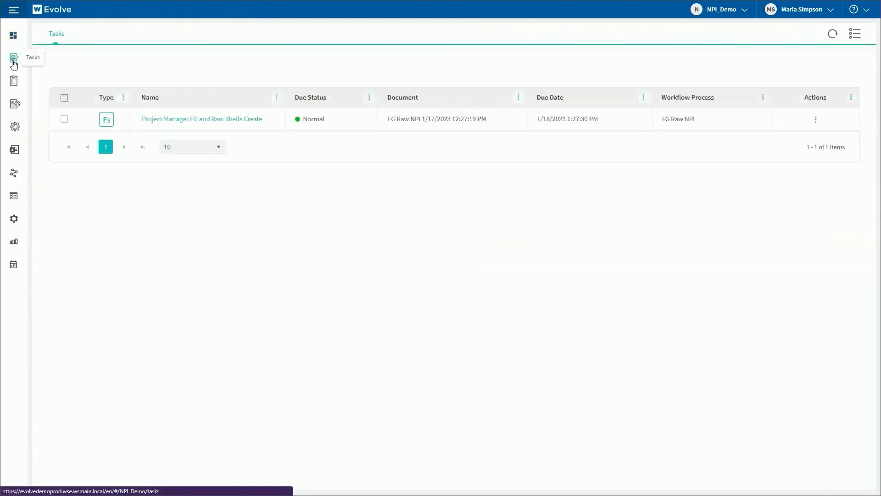
click(107, 120)
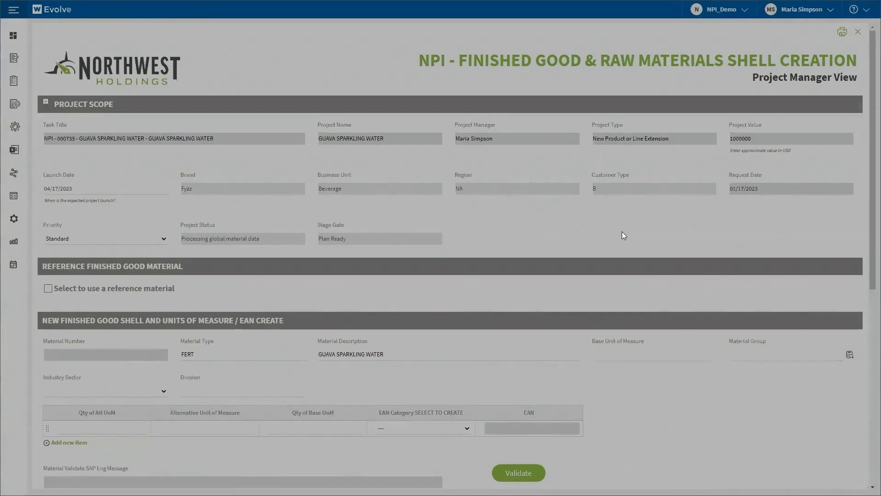
scroll(624, 236, down, 1)
scroll(624, 235, down, 2)
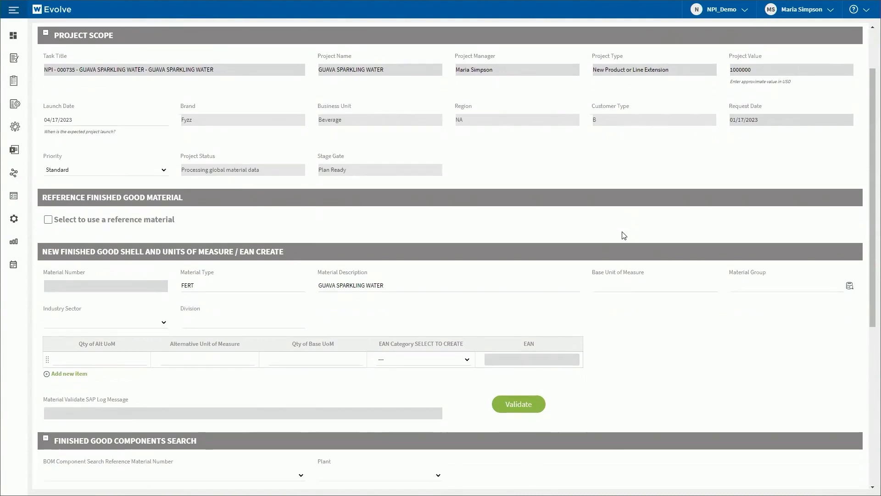
click(48, 151)
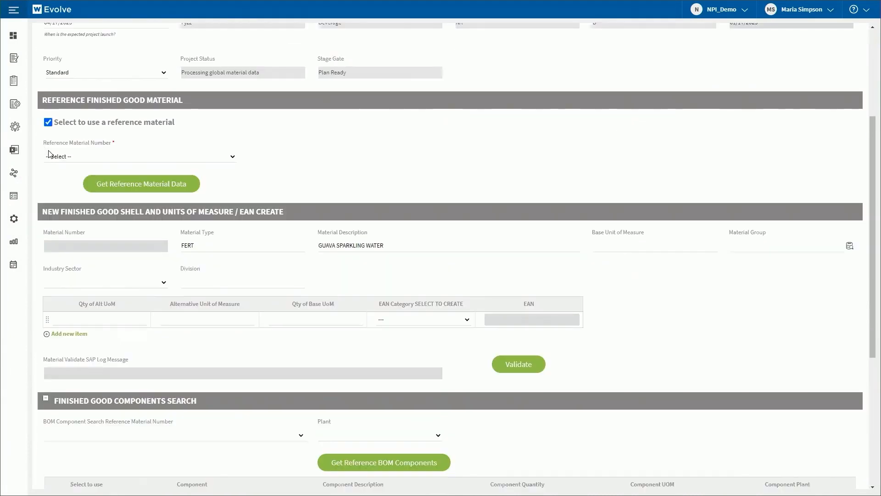
click(78, 159)
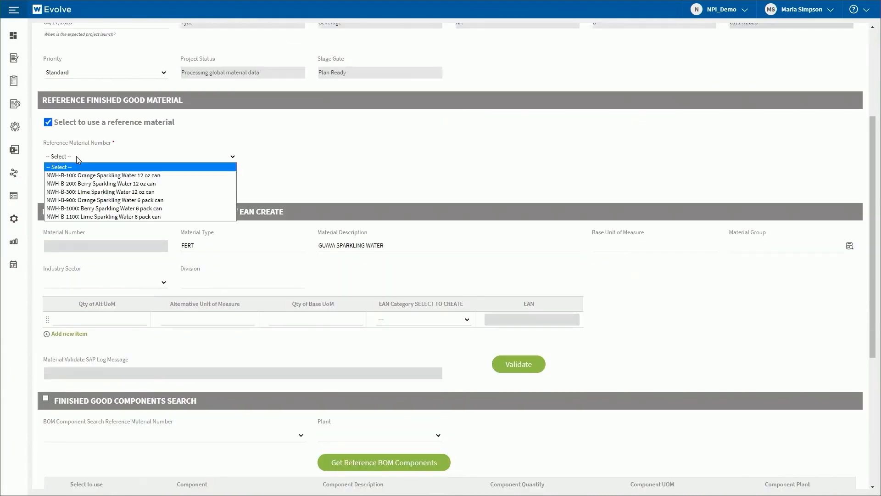
click(124, 200)
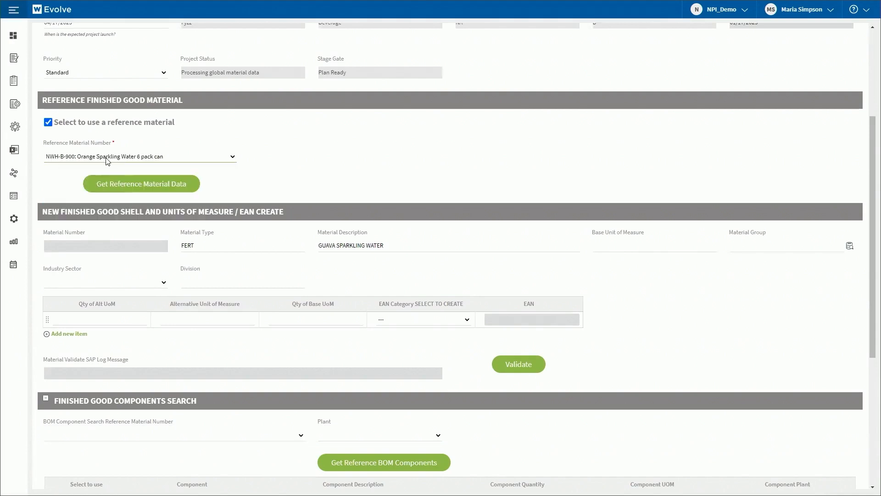
click(135, 186)
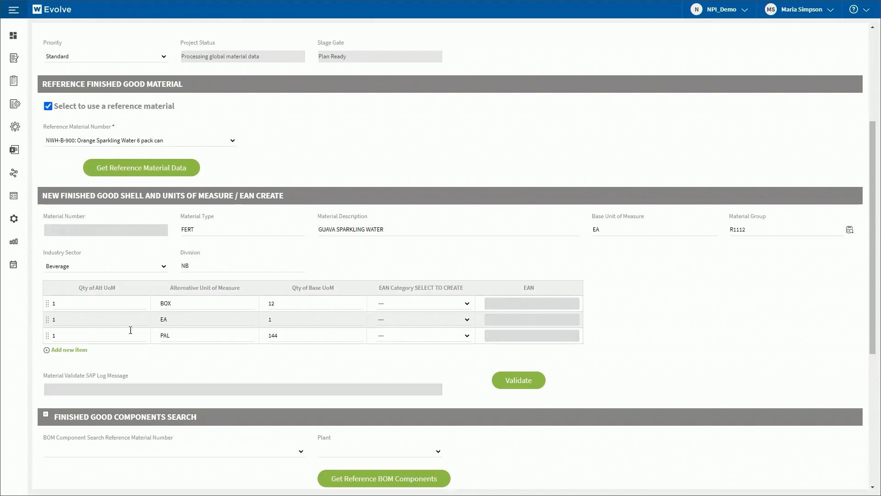
Validate the material data of the new finished good shell
scroll(426, 366, down, 1)
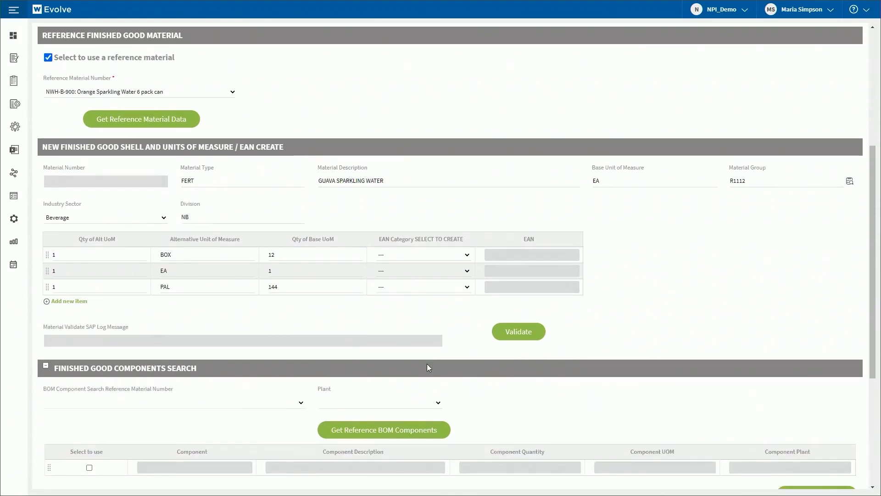
scroll(427, 367, down, 1)
click(524, 291)
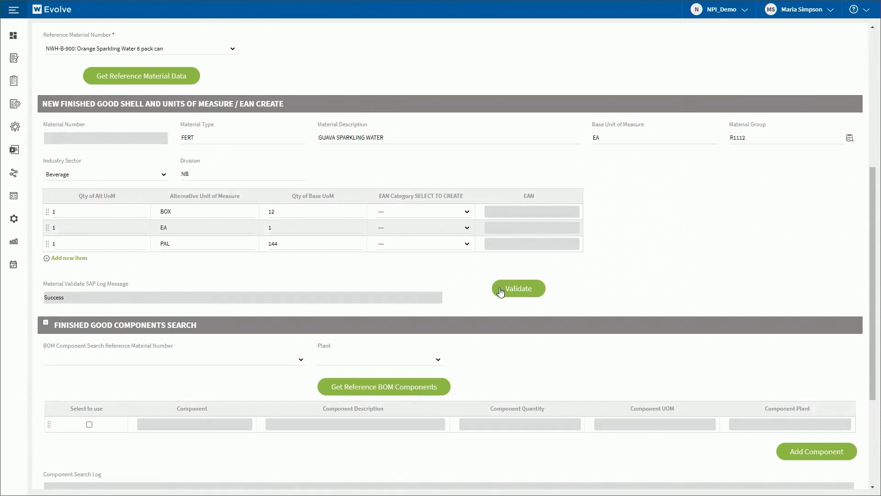
Retrieve the reference BOM components of NWH-B-900: Orange Sparkling Water 6 pack can for plant US - 3000
scroll(501, 292, down, 3)
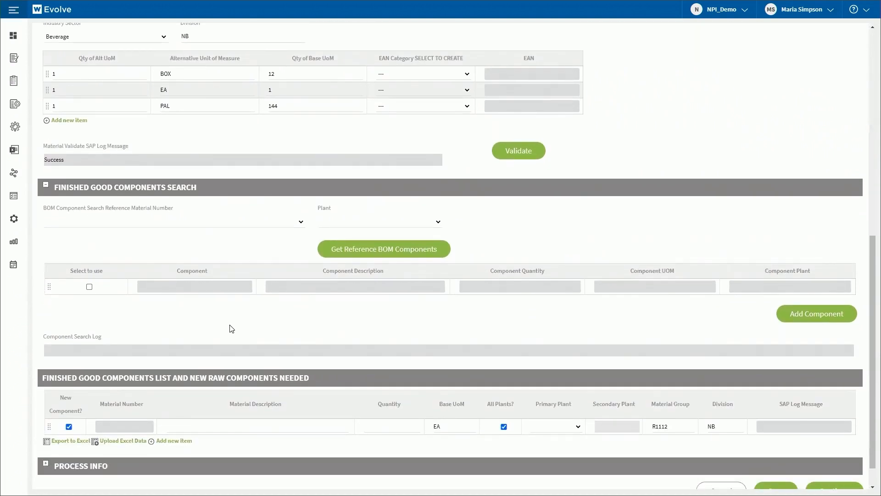
click(204, 225)
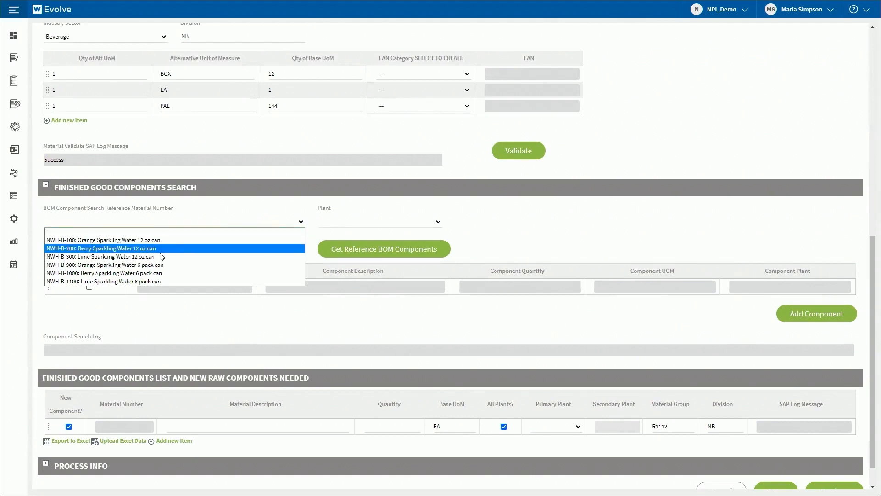
click(156, 265)
click(333, 225)
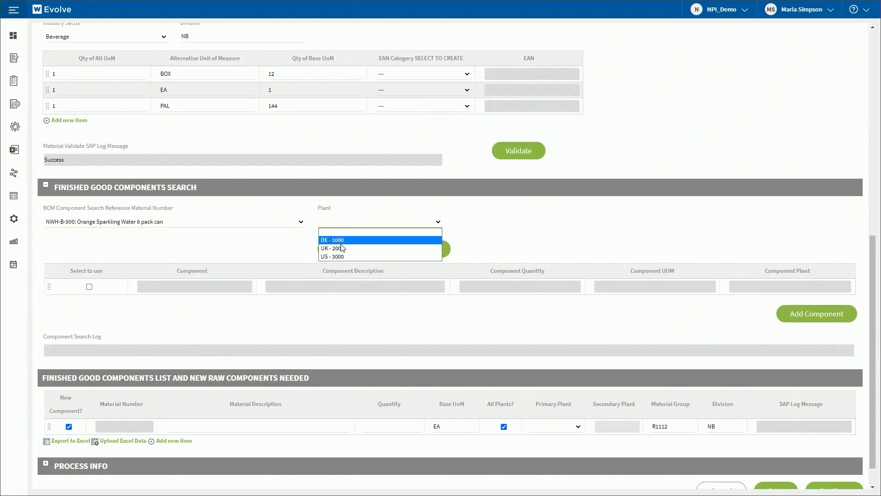
click(340, 252)
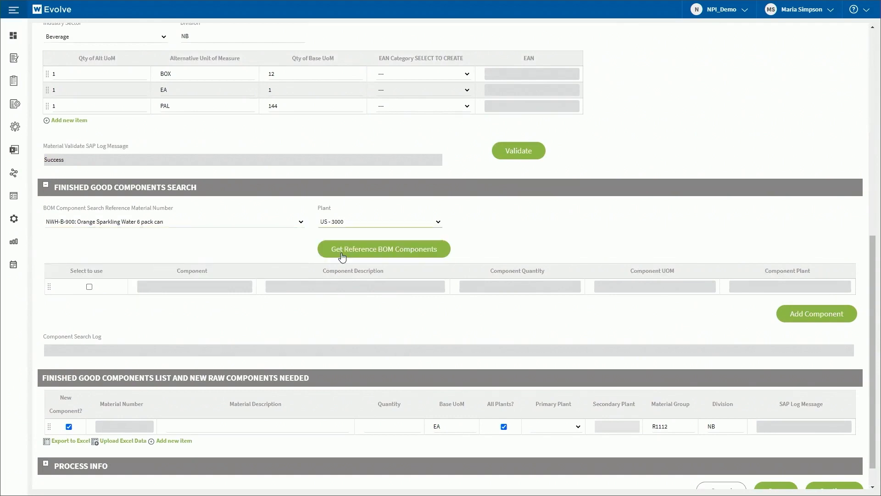
click(387, 255)
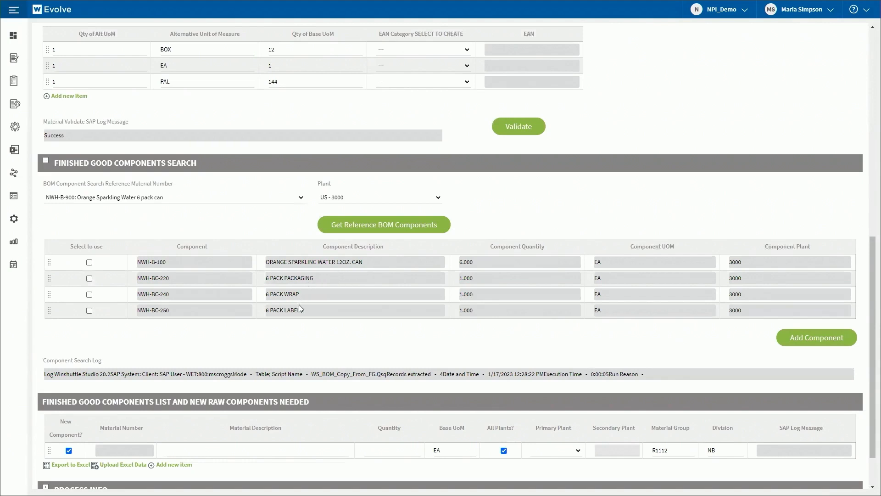
Select components NWH-B-100, NWH-BC-220, NWH-BC-240 and NWH-BC-250 and add them to the finished good components list
click(89, 262)
click(89, 278)
click(89, 294)
click(89, 310)
click(811, 338)
Add a new raw component described as Guava packet with quantity 6, and submit the task so the workflow continues
scroll(411, 323, down, 1)
scroll(453, 320, down, 3)
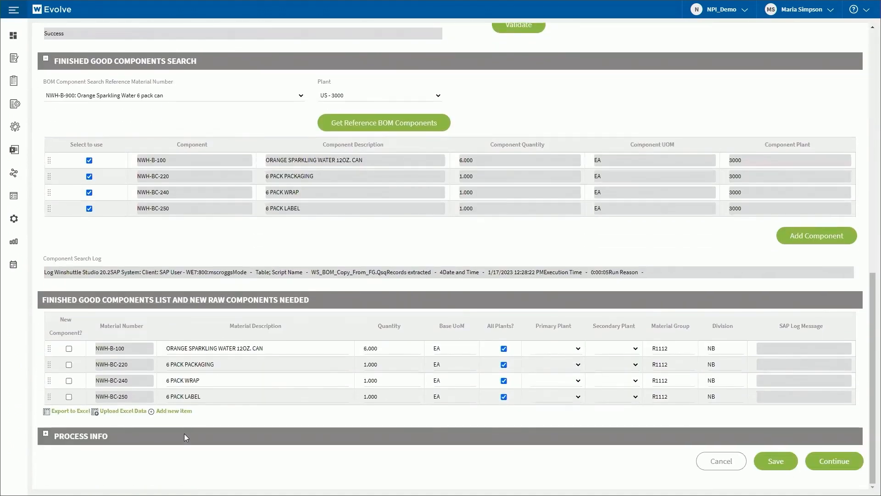
click(179, 412)
click(189, 413)
text(ve p)
key(BackSpace)
key(BackSpace)
key(BackSpace)
text(a)
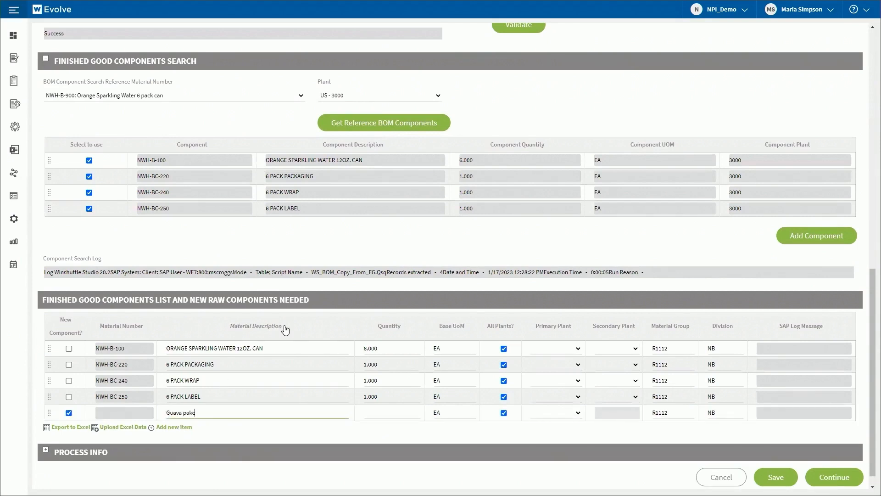
text( packet)
click(386, 416)
click(383, 431)
click(828, 479)
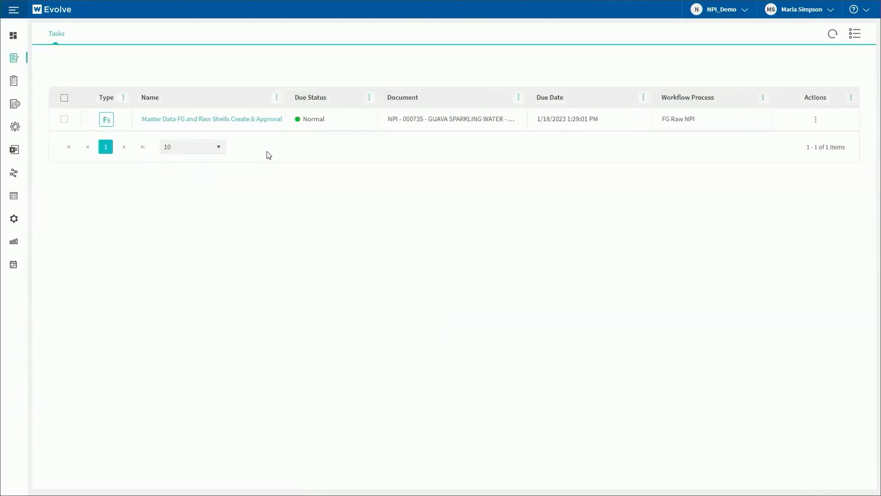
Open the Master Data FG and Raw Shells Create & Approval task for the Guava Sparkling Water project
click(109, 122)
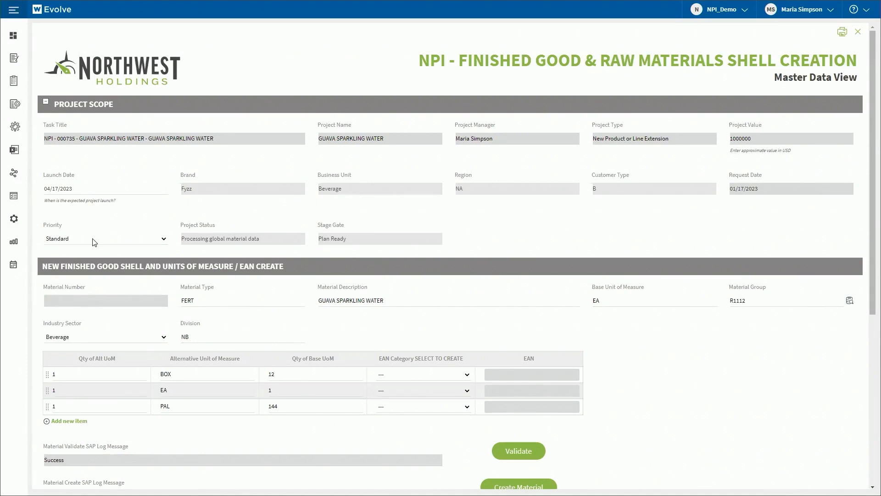
scroll(684, 344, down, 5)
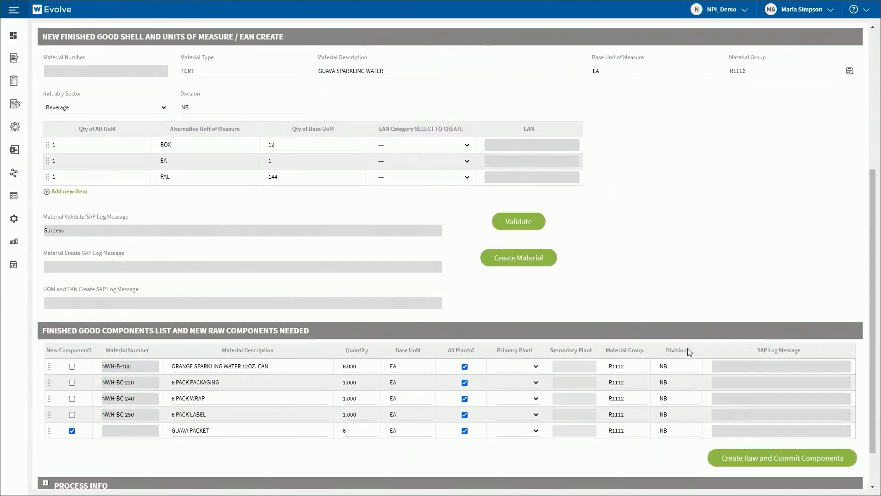
Validate the Guava Sparkling Water finished good shell and create its material in SAP
scroll(689, 352, up, 1)
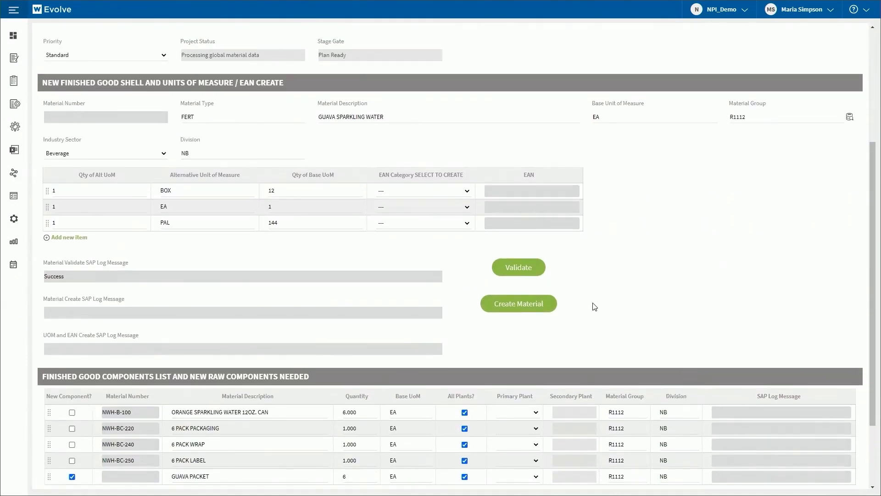
click(517, 271)
click(521, 308)
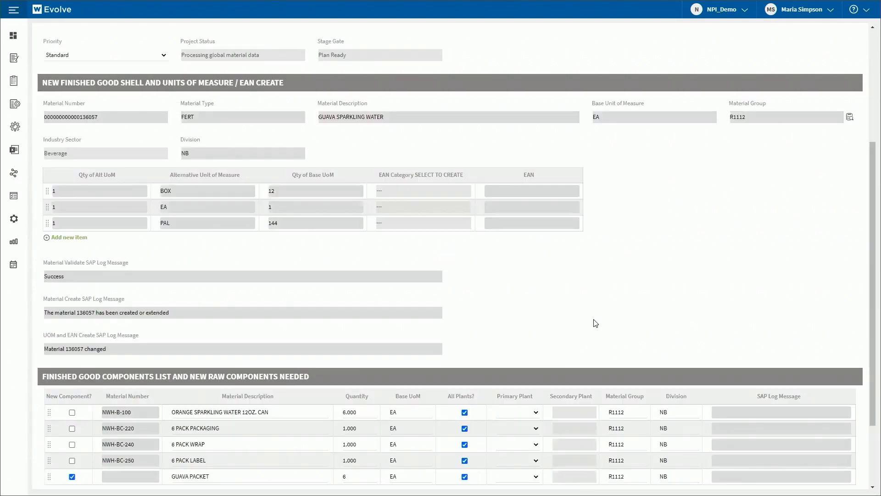
Create the new Guava packet raw material, commit the finished good components, and approve the task
scroll(595, 323, down, 2)
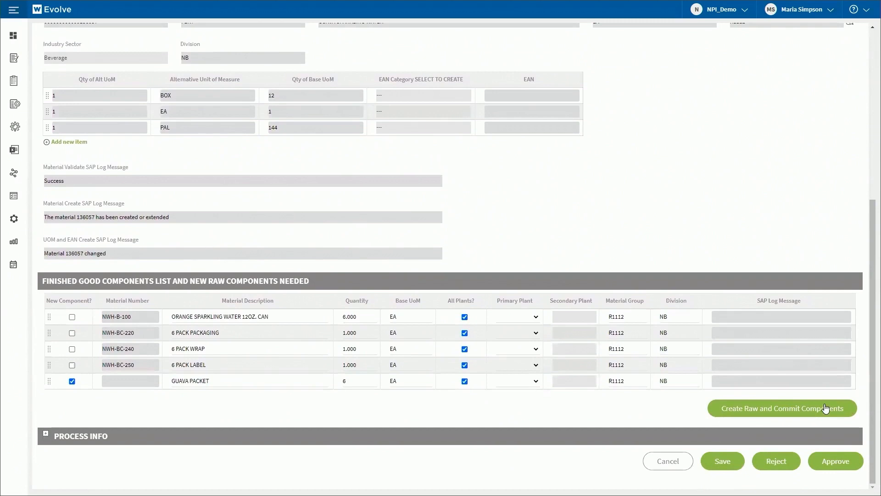
click(785, 413)
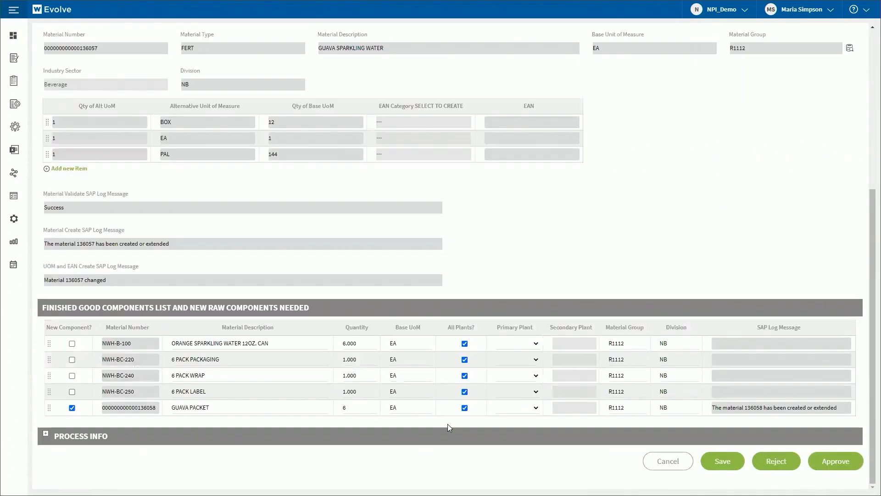
click(838, 461)
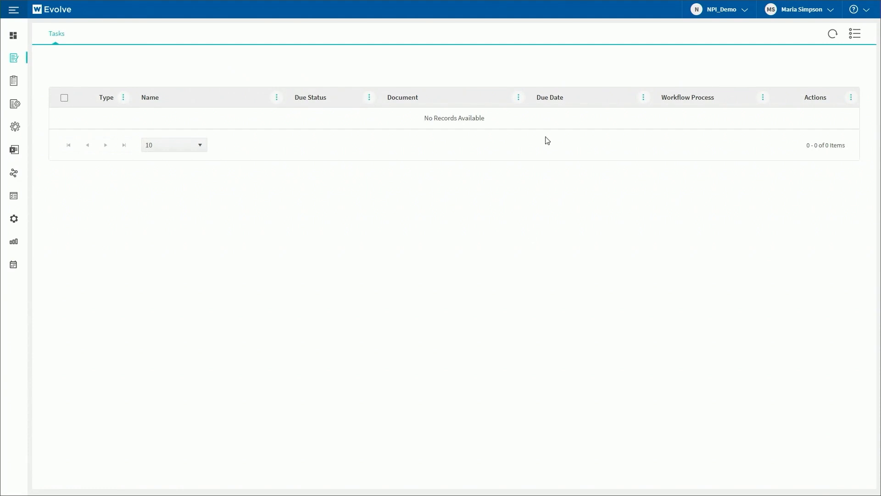
Refresh the task list, view the details of the Accounting FG Extend task, and return to the list
click(834, 35)
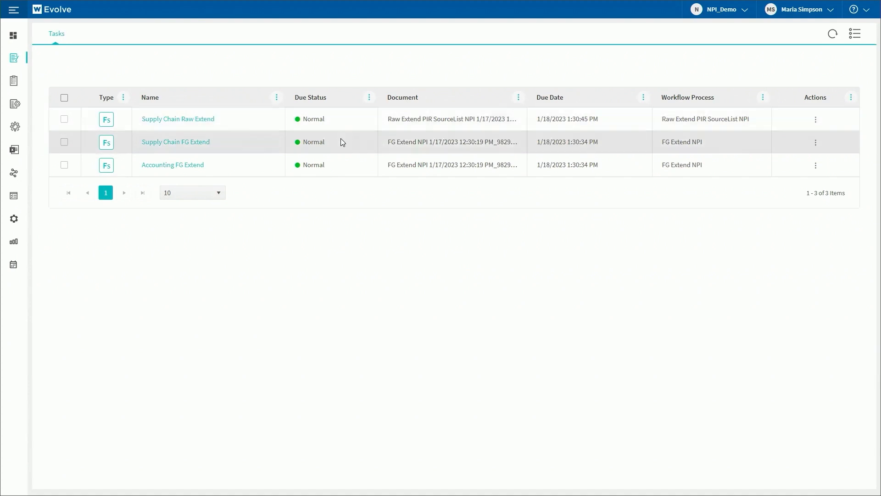
click(244, 172)
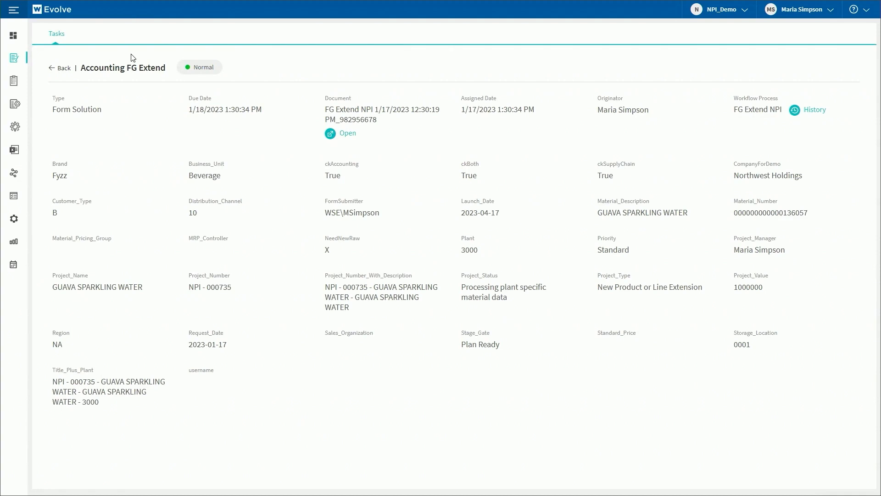
click(64, 68)
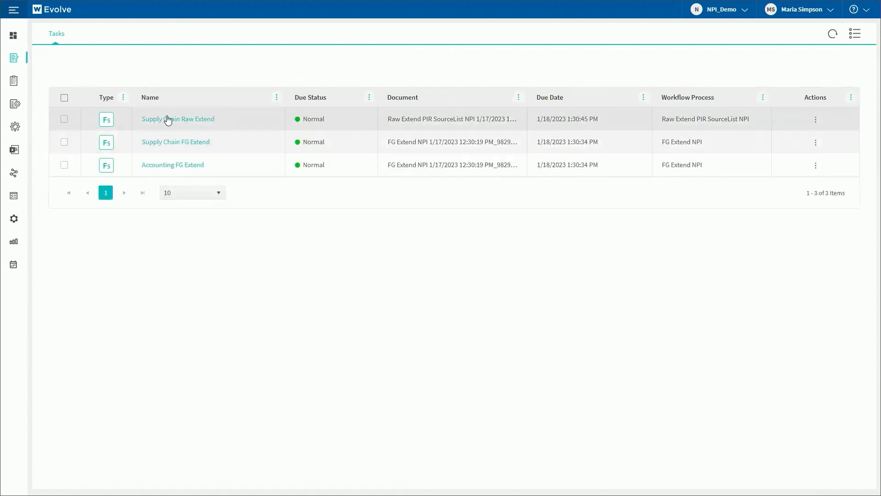
Open the Supply Chain Raw Extend task and set the Guava packet's standard price to 5 and material pricing group to S3
click(107, 121)
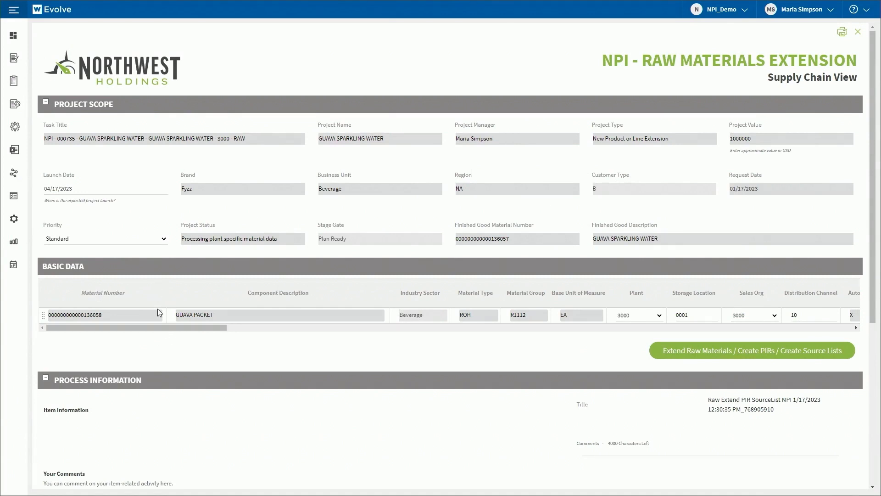
drag(171, 327, 357, 334)
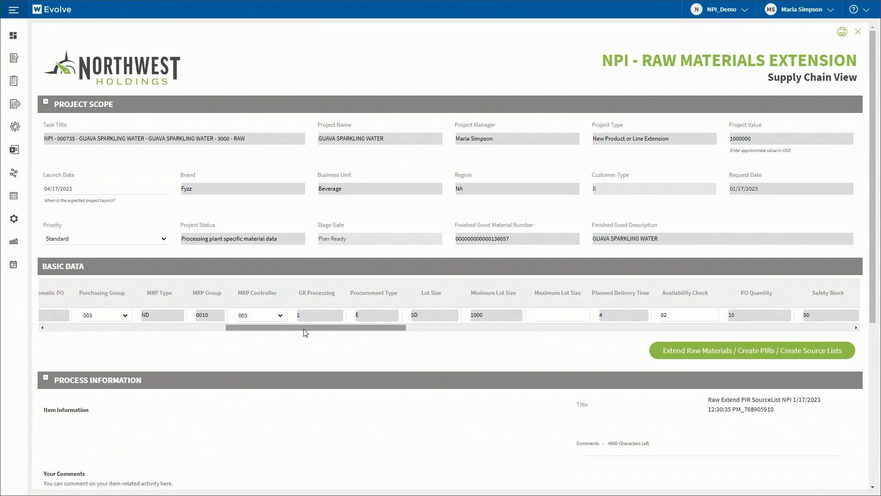
drag(307, 332, 421, 329)
double_click(372, 315)
text(5)
drag(409, 329, 477, 329)
click(370, 317)
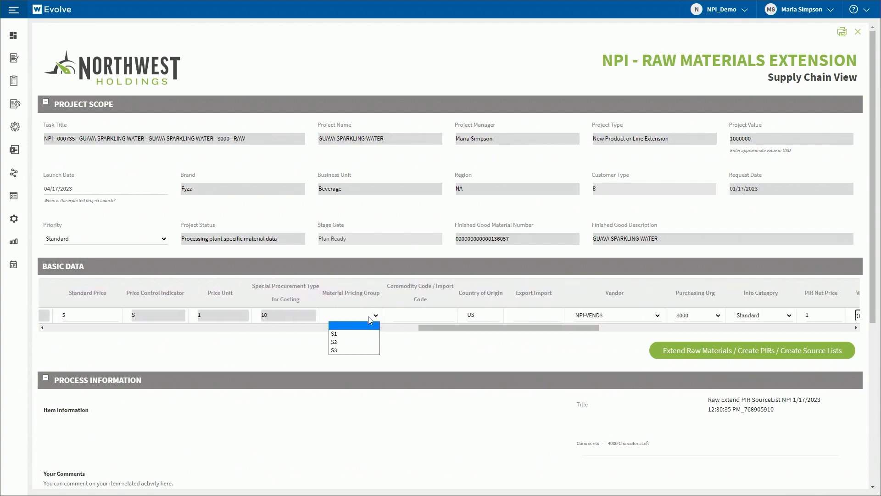
click(339, 350)
drag(475, 329, 755, 323)
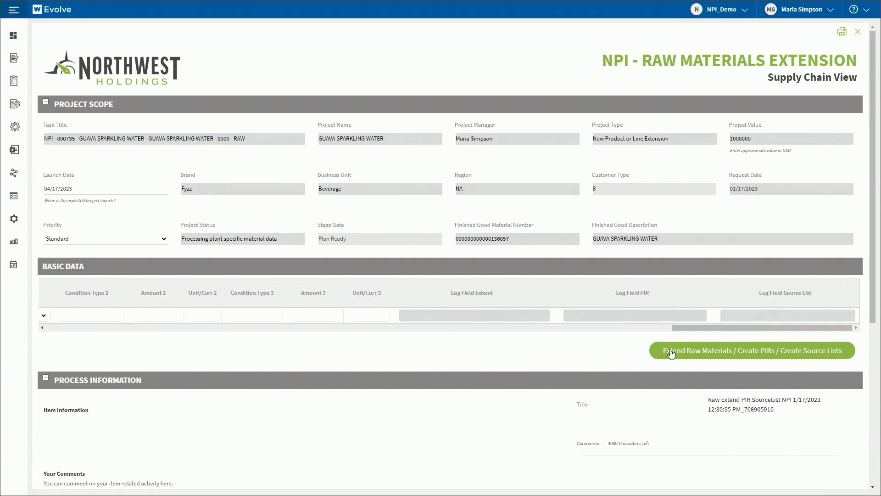
Extend the raw material with its purchasing info record and source list, and submit the Supply Chain Raw Extend task
click(728, 350)
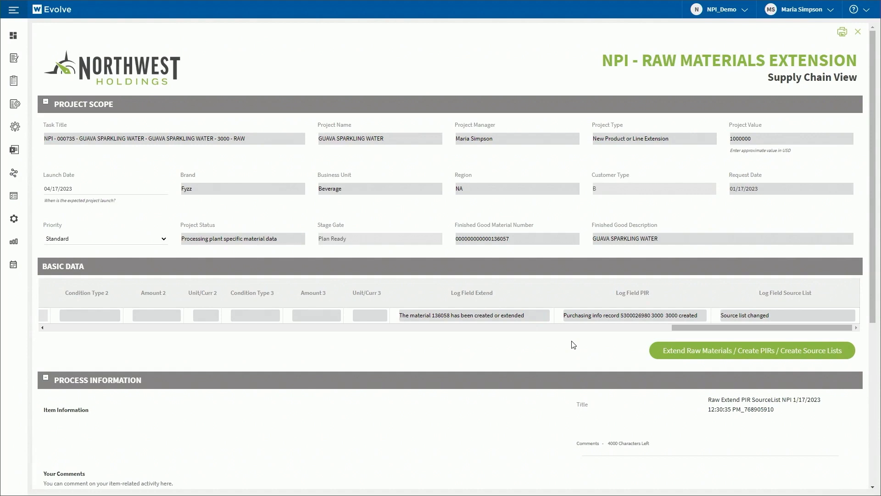
scroll(574, 344, down, 5)
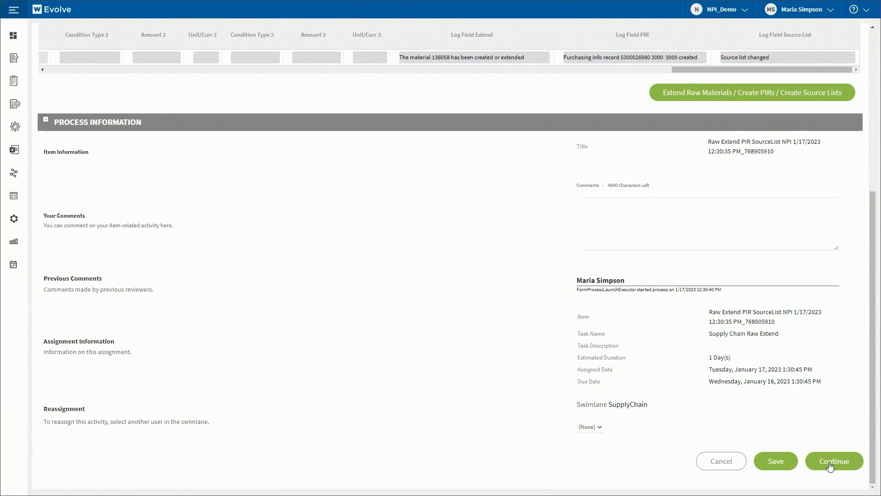
click(836, 460)
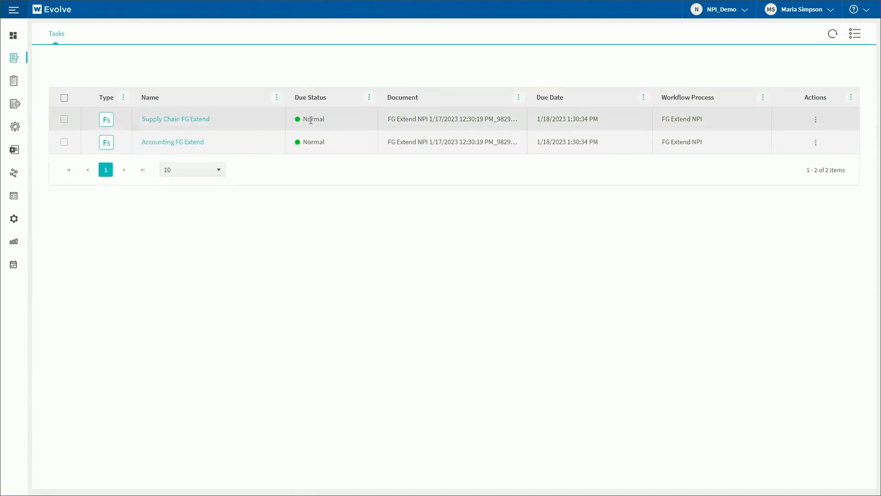
Open the Supply Chain FG Extend task, set the MRP Controller to 003, and submit the task
click(106, 120)
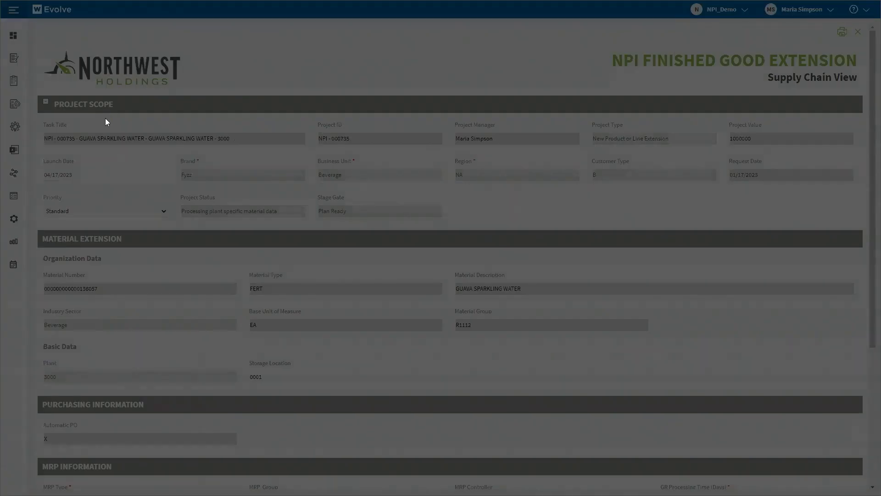
scroll(613, 267, down, 3)
scroll(616, 270, up, 1)
scroll(615, 270, up, 1)
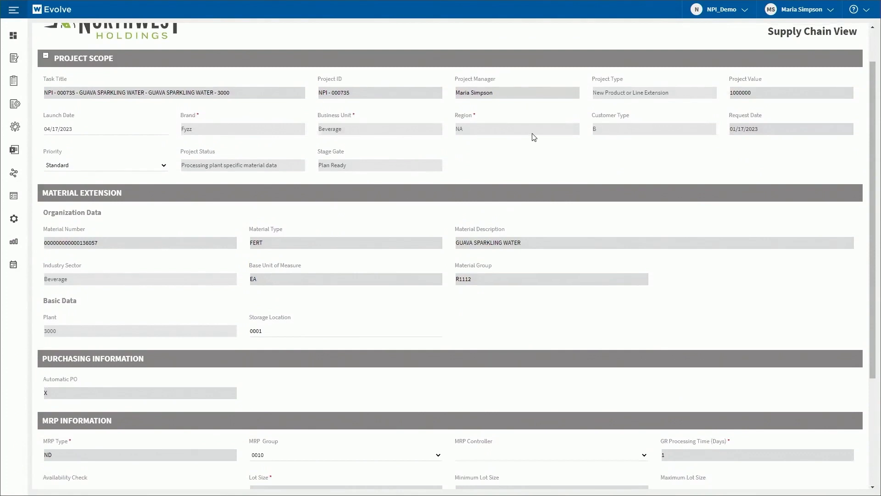
scroll(576, 270, down, 3)
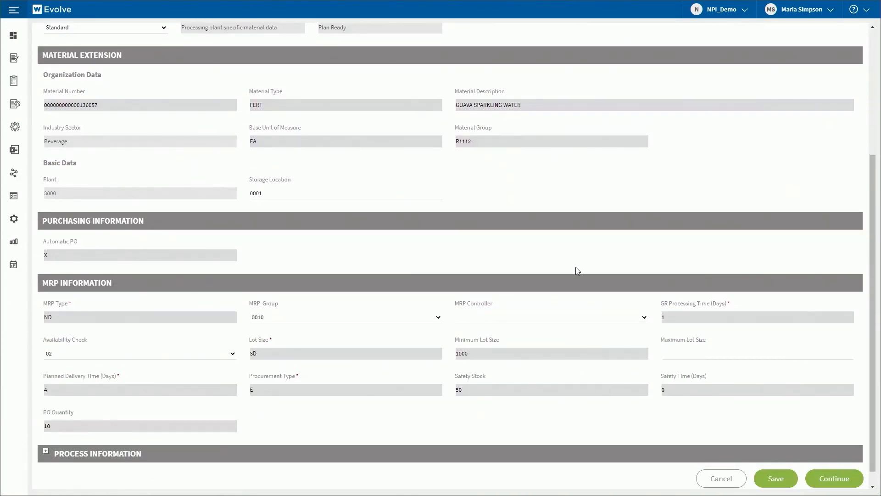
scroll(576, 270, down, 1)
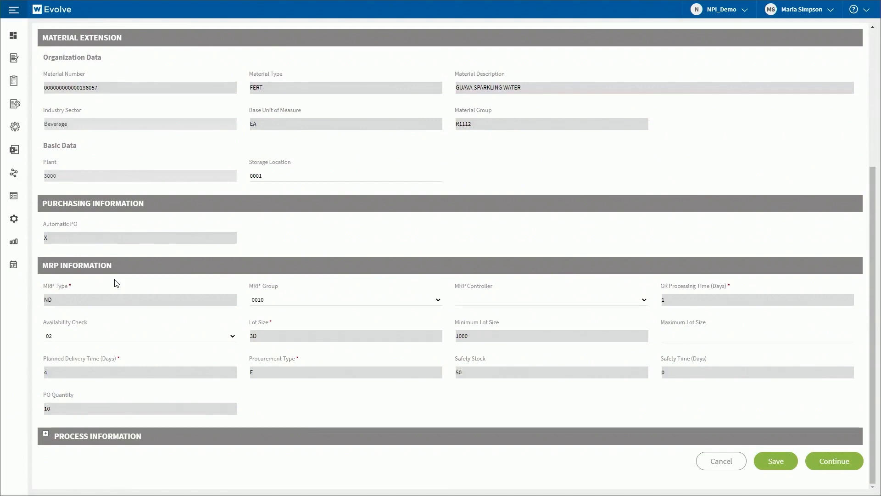
click(496, 299)
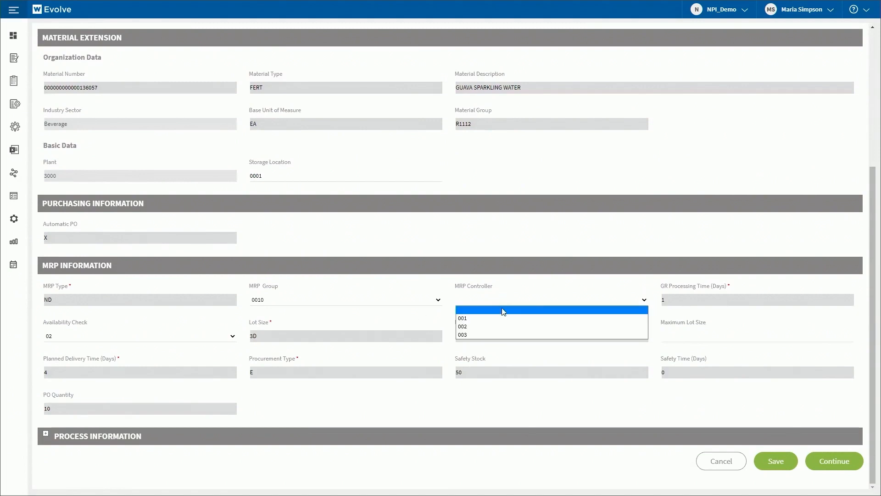
click(479, 335)
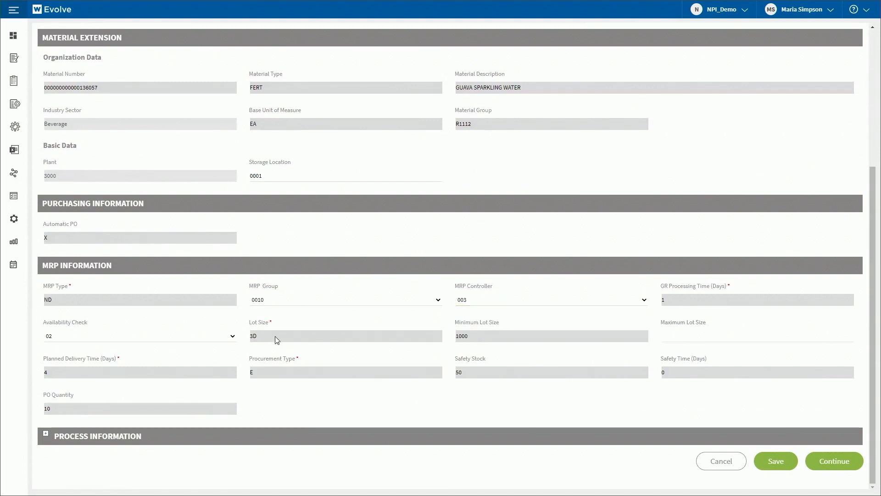
click(834, 460)
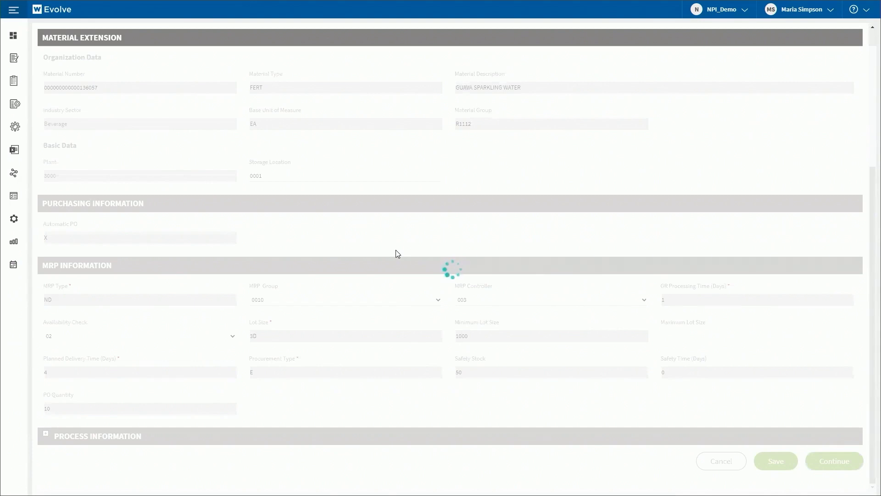
Open the Accounting FG Extend task and set the sales organization to 3000 and the standard price to 10
click(107, 119)
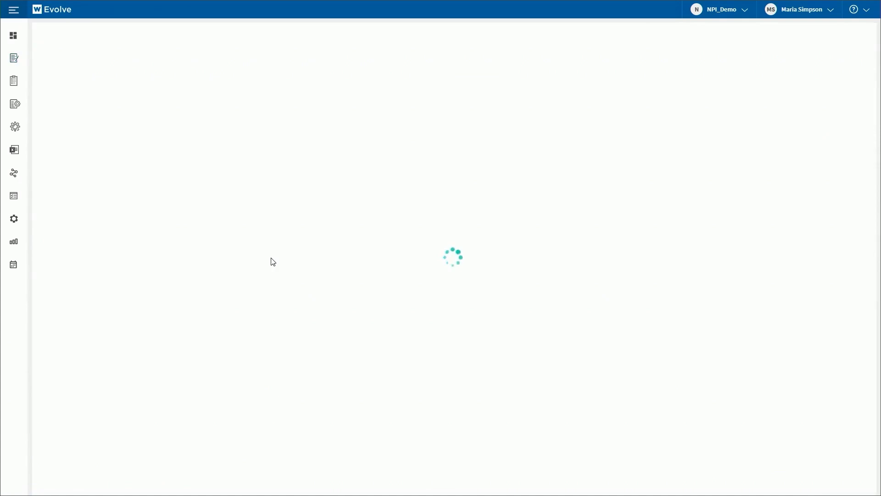
scroll(513, 266, down, 3)
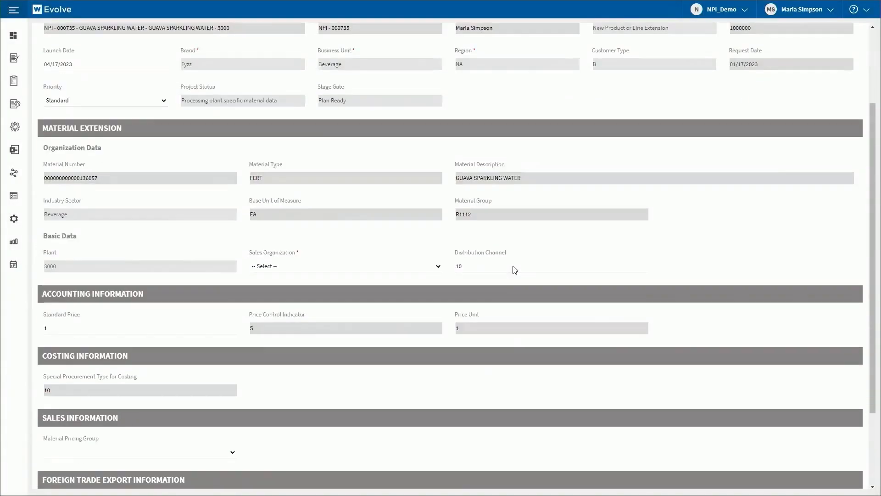
click(284, 239)
click(271, 274)
scroll(324, 255, down, 1)
scroll(322, 260, down, 1)
click(69, 223)
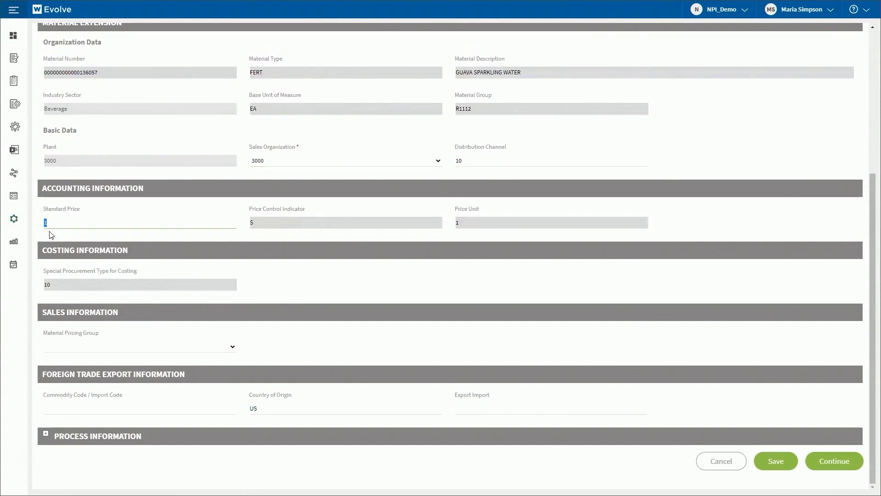
text(10)
Set the finished good's material pricing group to S3 and submit the Accounting FG Extend task
click(332, 289)
click(105, 350)
click(92, 381)
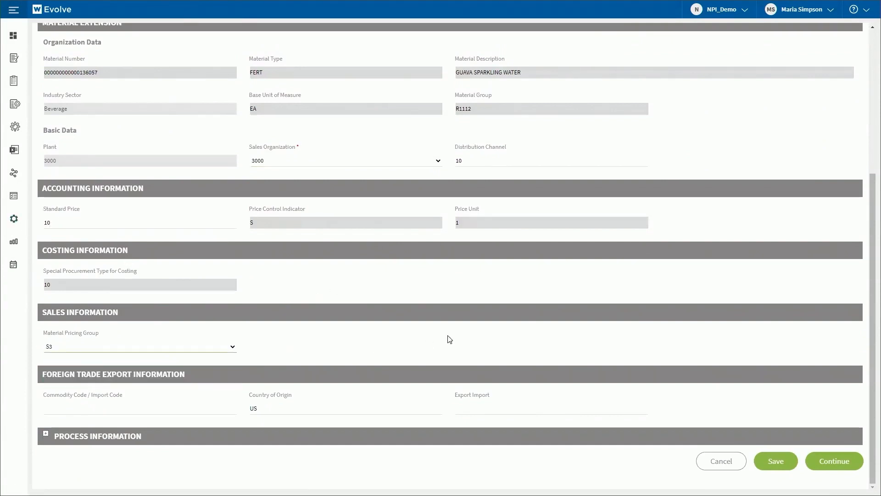
click(828, 461)
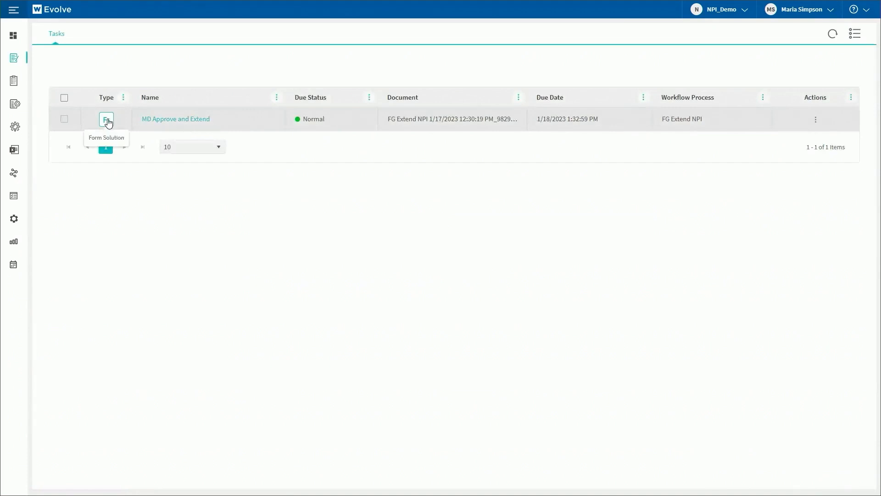
Open the MD Approve and Extend task, review the finished good extension data, and extend the material
click(106, 120)
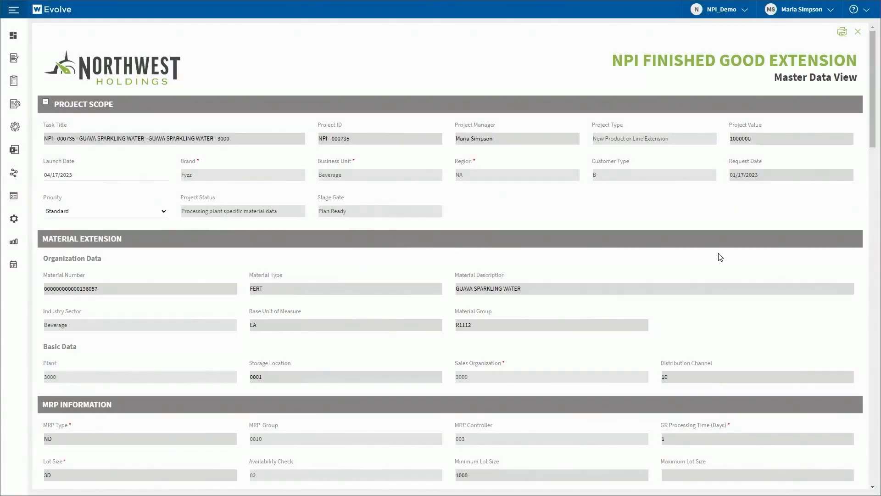
scroll(720, 256, down, 2)
scroll(720, 256, down, 5)
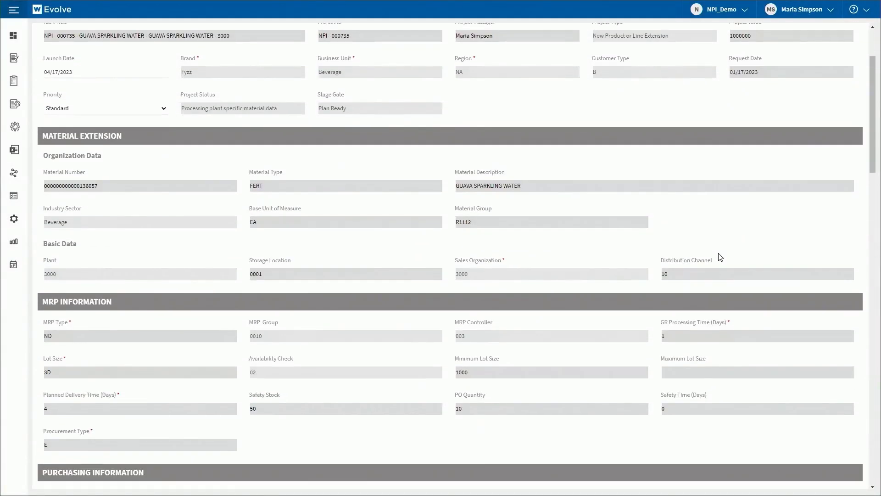
scroll(719, 256, down, 4)
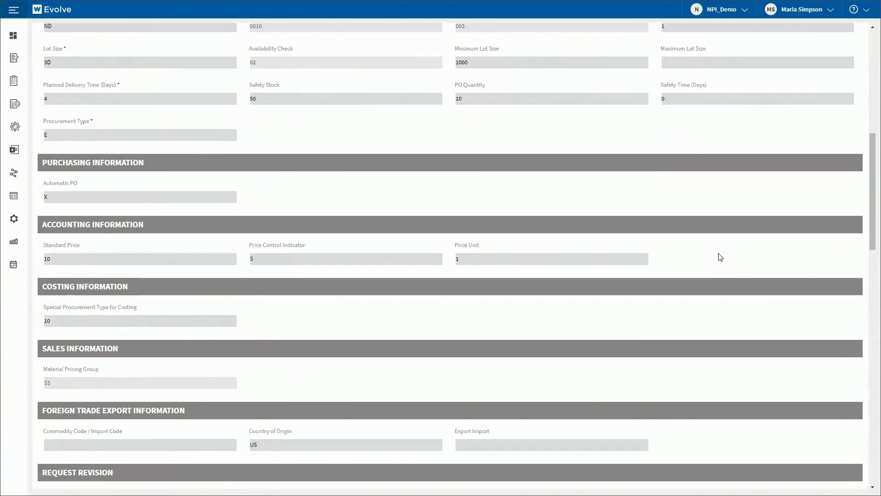
scroll(674, 275, down, 4)
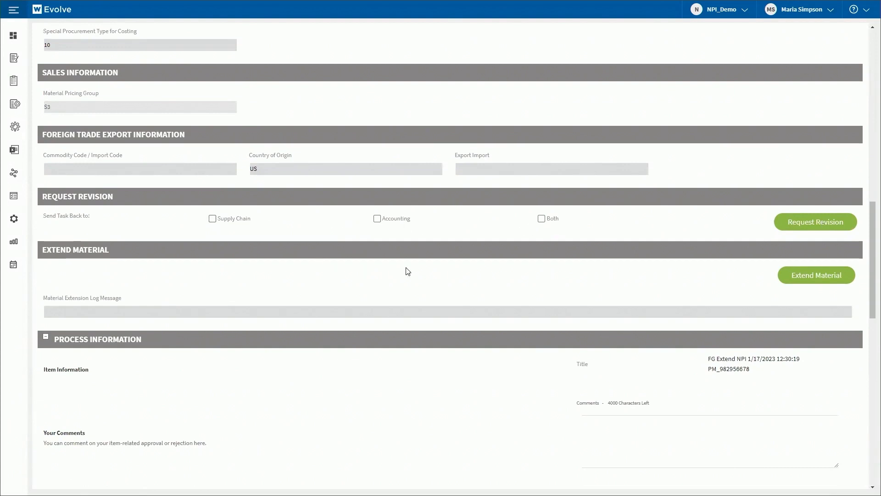
click(821, 278)
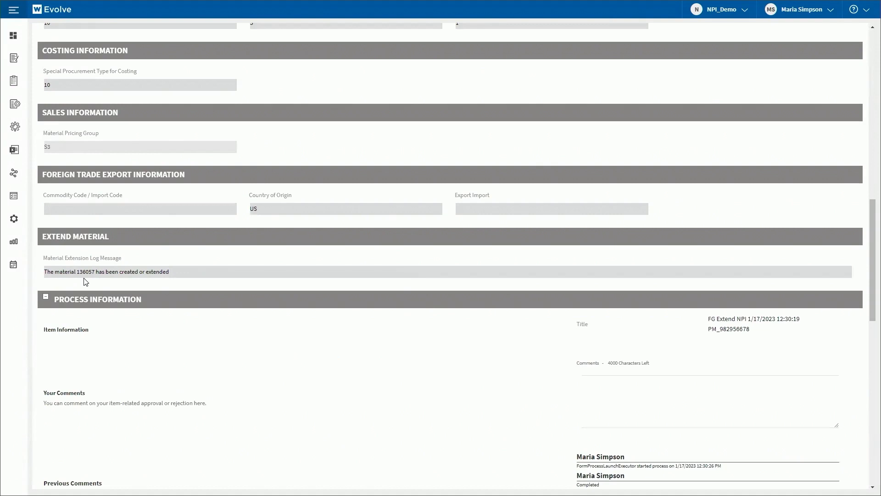
Examine the FG Extend NPI workflow diagram in the process information and view its Approval Loop subprocess
scroll(534, 312, down, 10)
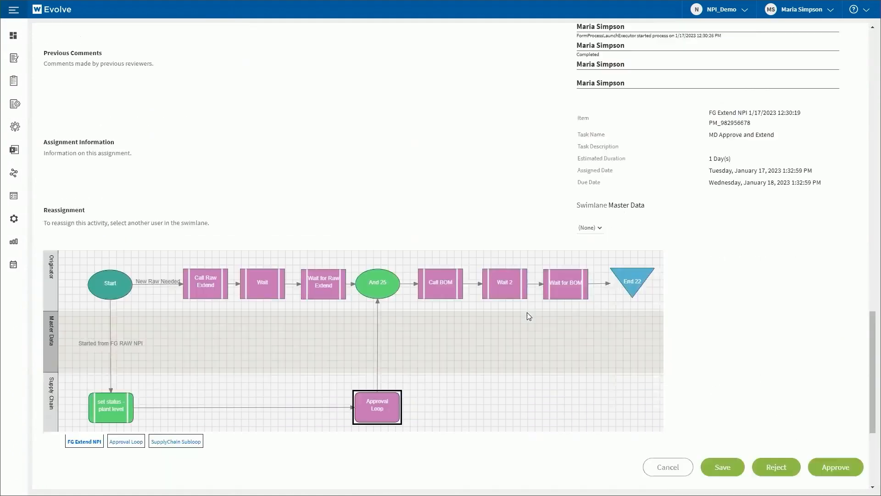
scroll(529, 316, down, 2)
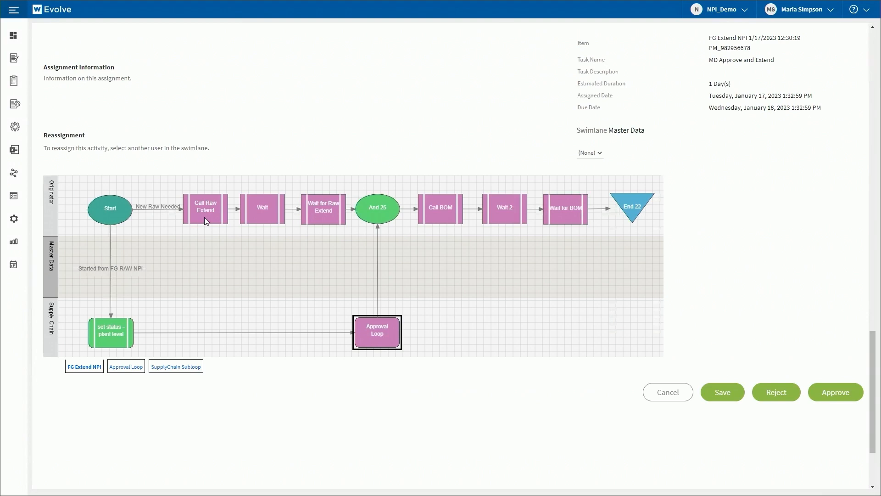
click(374, 331)
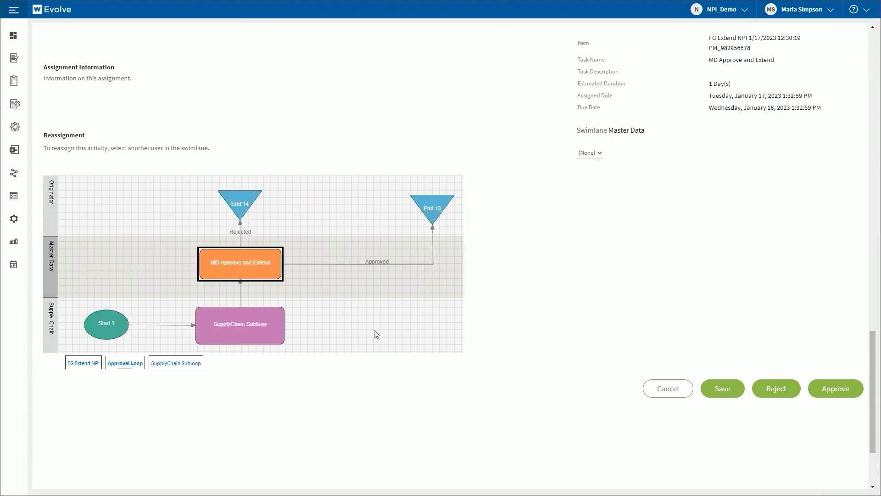
View the SupplyChain Subloop and FG Extend NPI workflow diagrams, and approve the MD Approve and Extend task
click(248, 333)
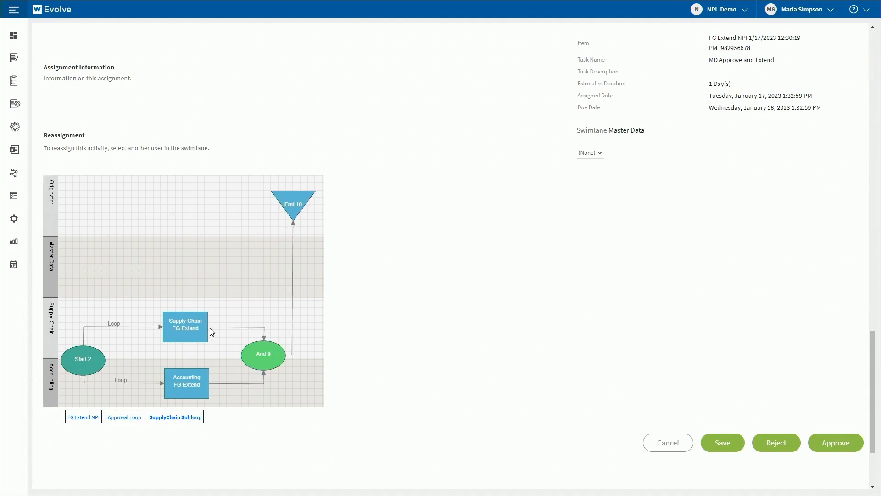
click(137, 418)
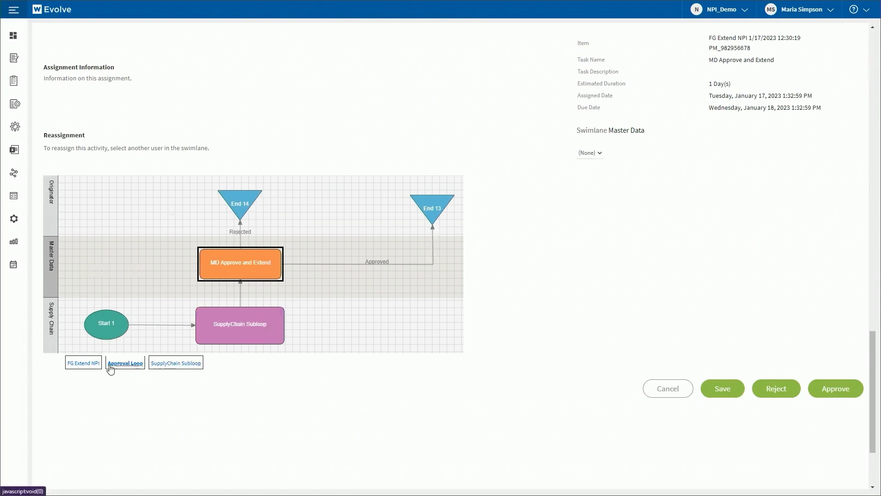
click(85, 365)
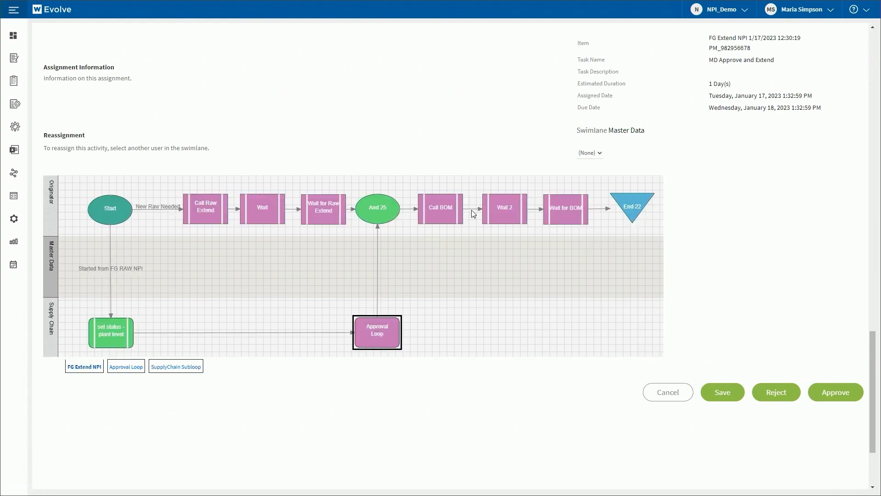
click(839, 395)
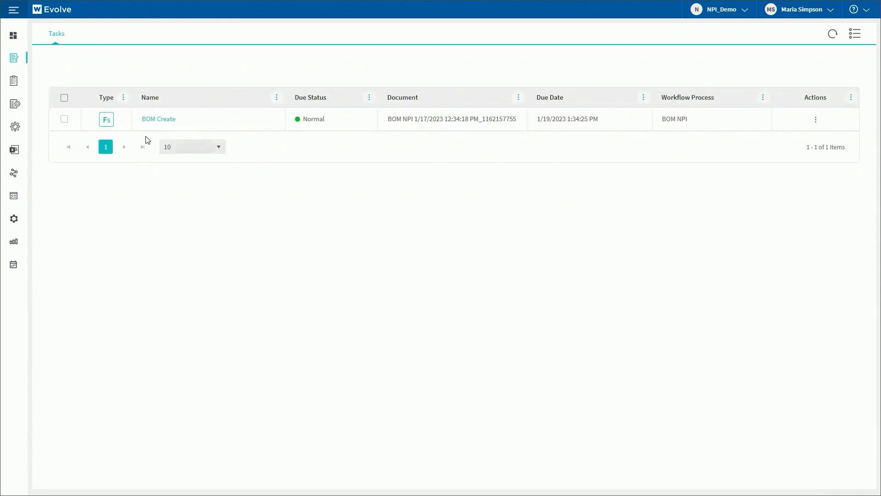
In the BOM Create task, set the BOM text to "Header text", create the bill of material, and submit the task
click(106, 122)
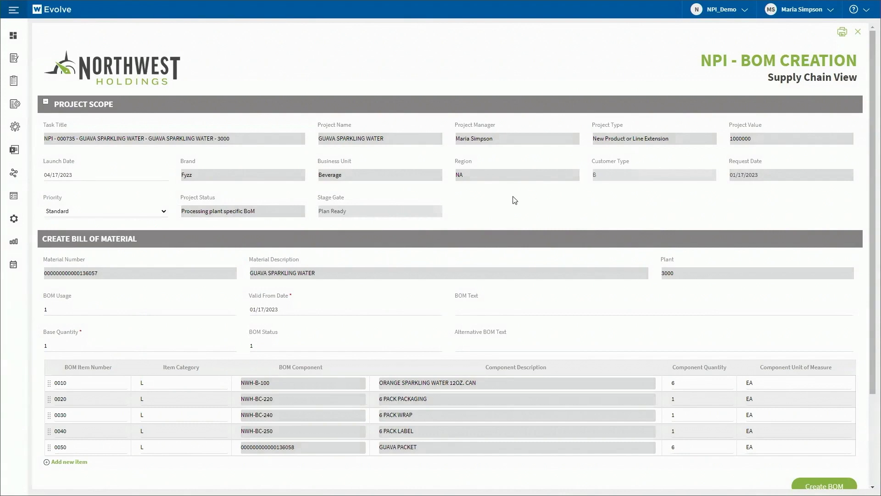
scroll(514, 200, down, 3)
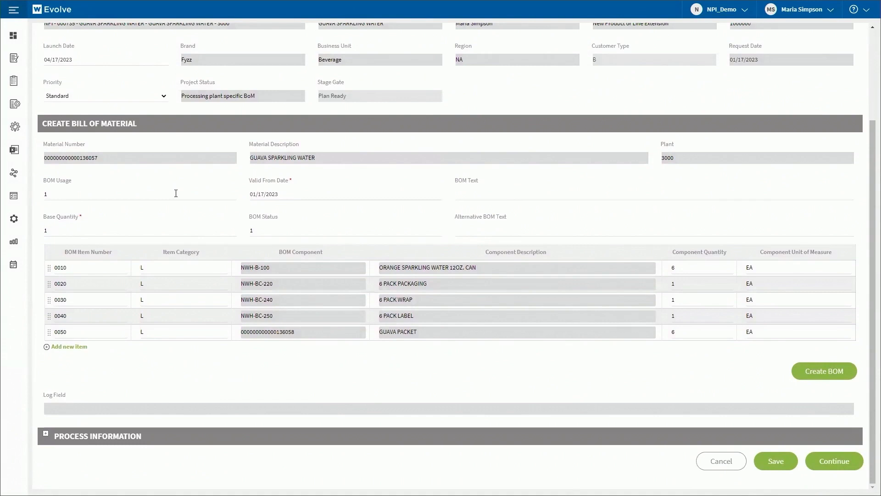
click(502, 192)
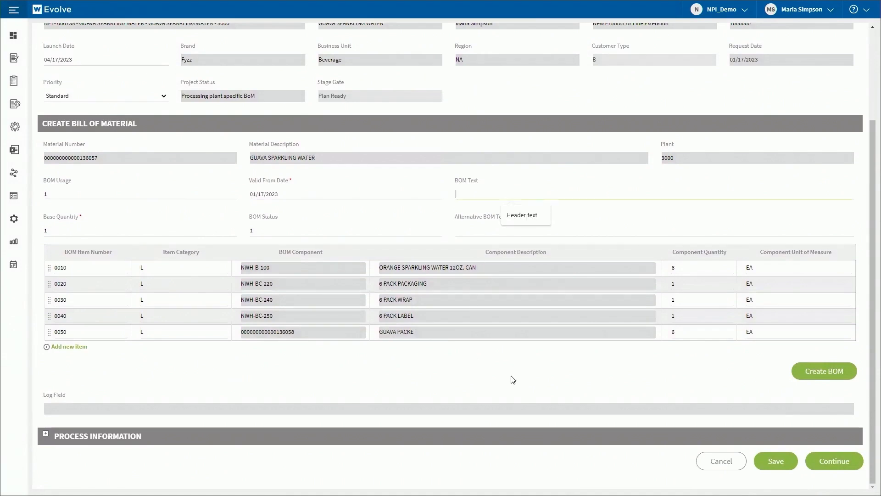
text(Header text)
click(513, 379)
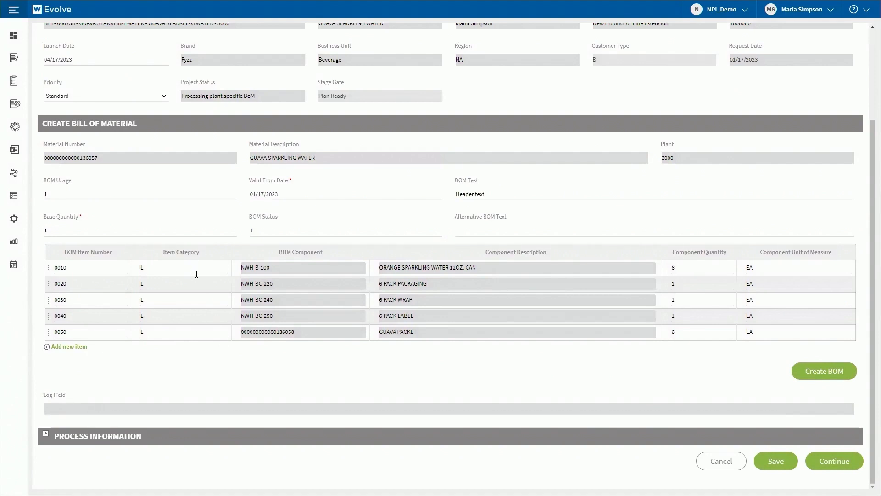
click(818, 370)
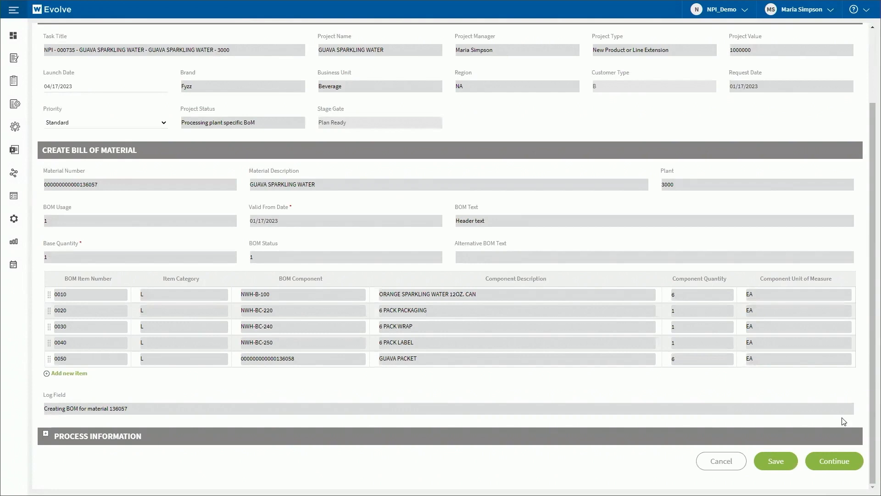
click(836, 461)
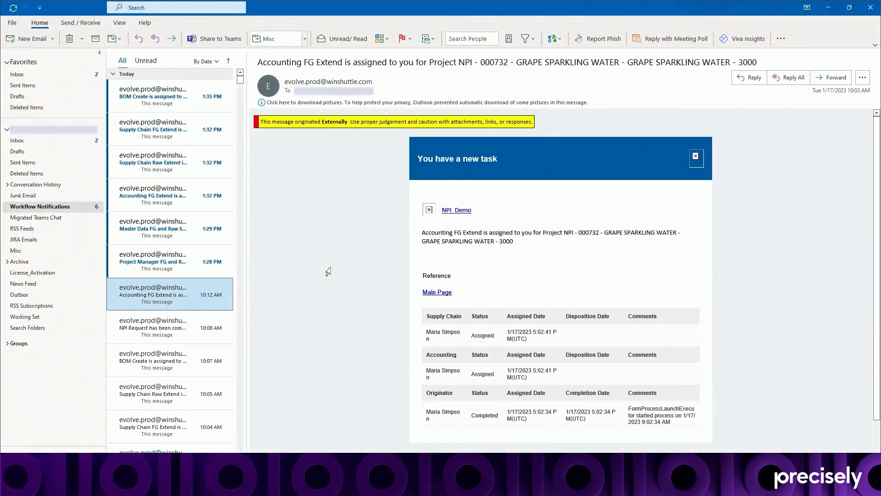
Switch to Outlook and read the Guava Sparkling Water workflow notifications, from the Project Manager shell creation assignment through the NPI request completion message
click(165, 265)
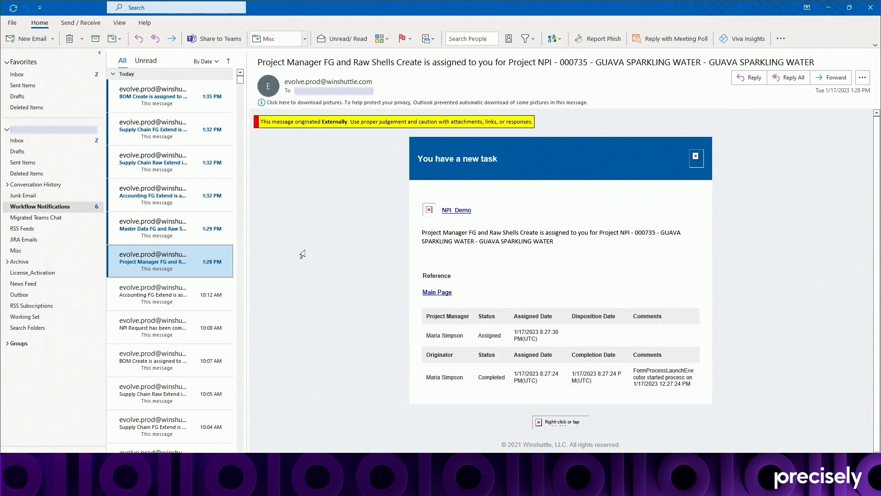
click(151, 227)
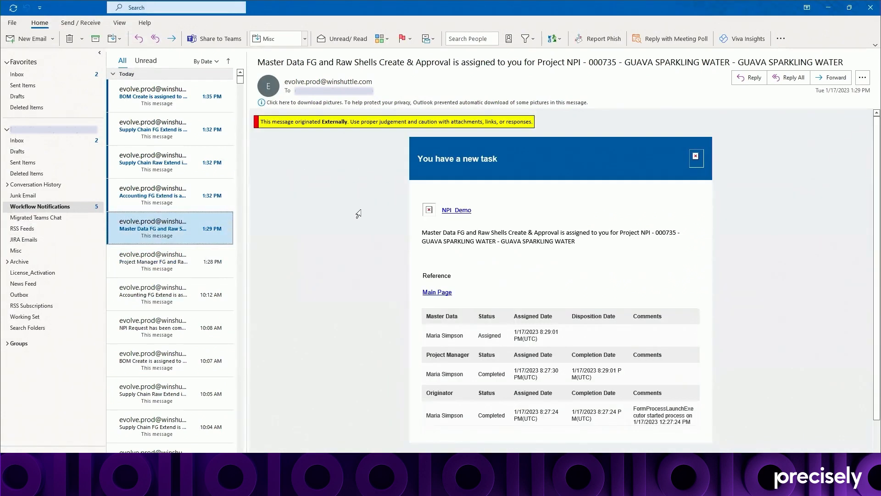
click(173, 194)
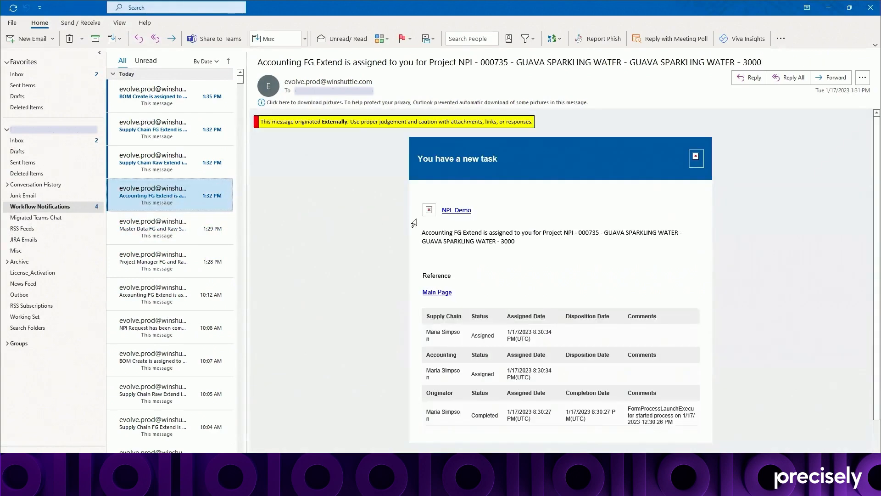
click(166, 168)
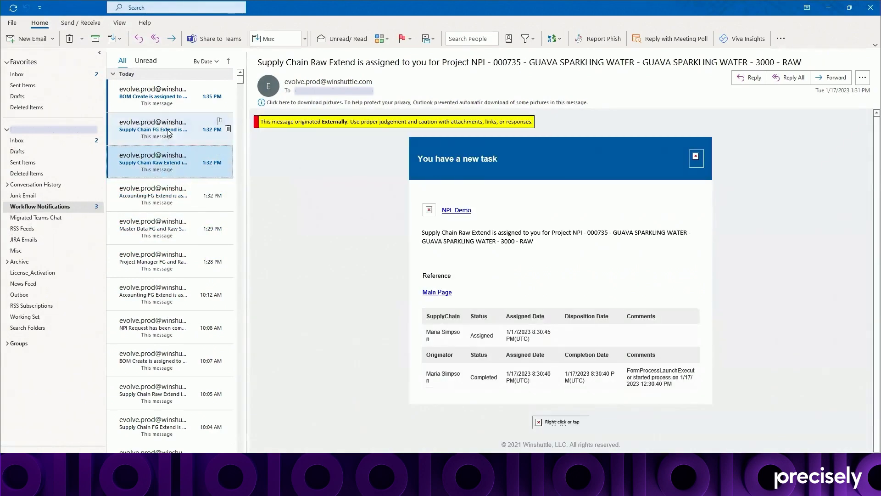
click(168, 132)
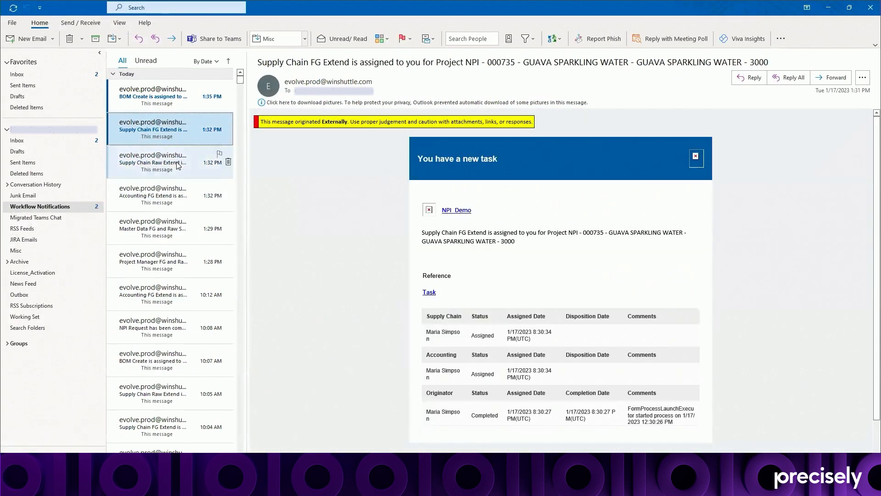
click(171, 104)
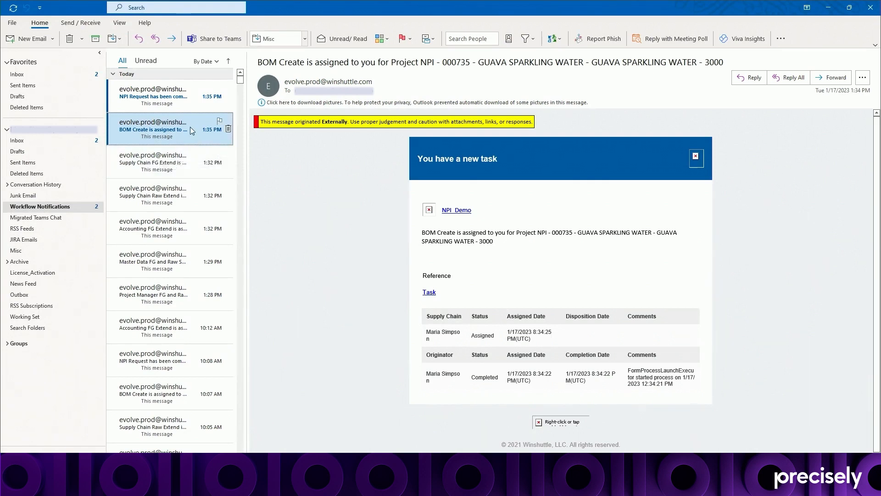
click(180, 106)
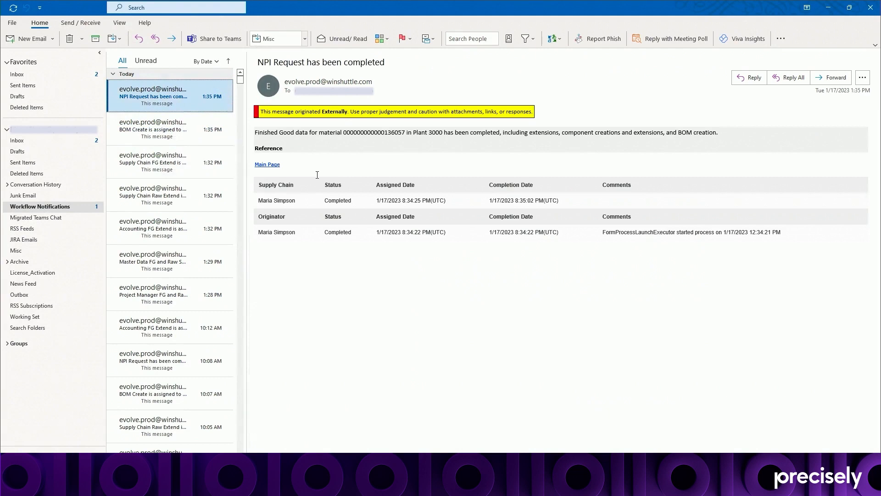